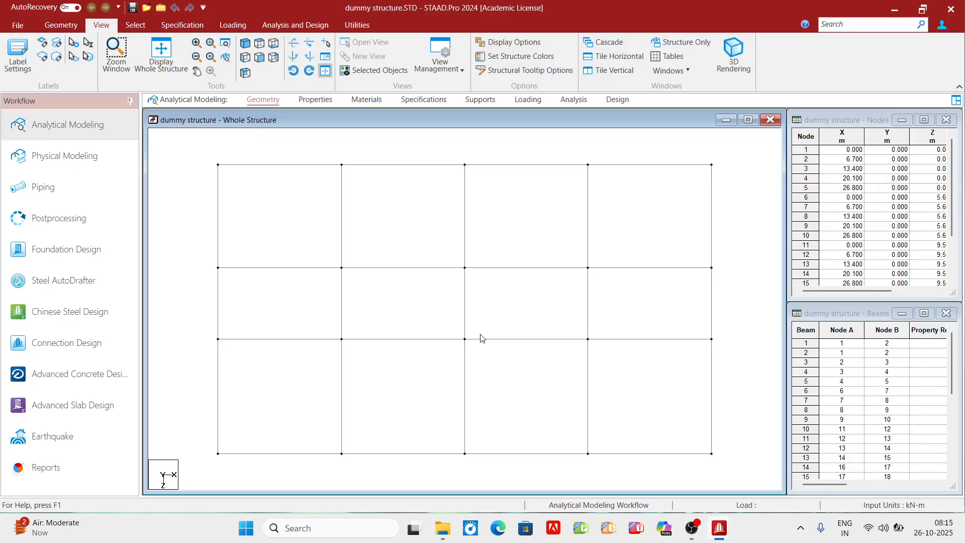
- View the Adv structural Design model in isometric view, then return to the dummy structure model
{"action": "left_click", "coordinate": [712, 526]}
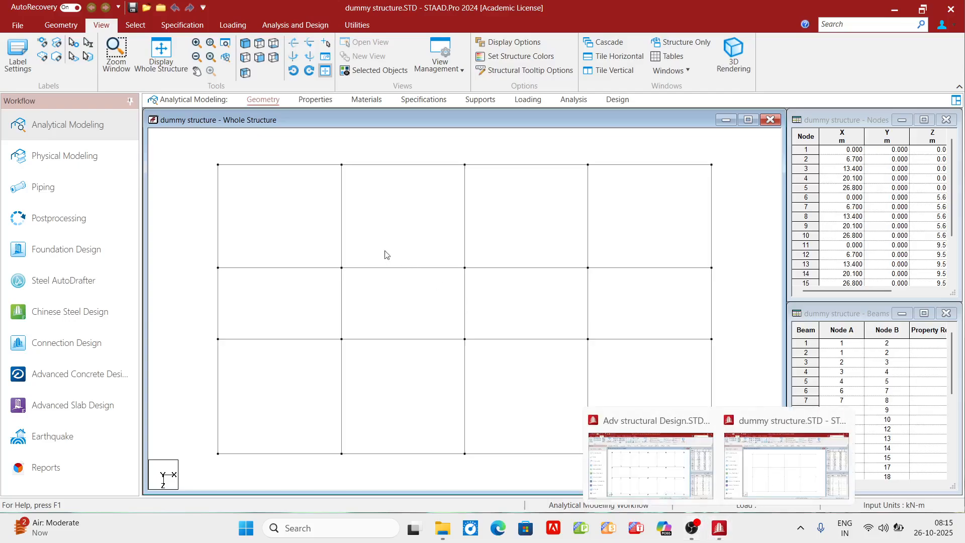
{"action": "mouse_move", "coordinate": [719, 527]}
{"action": "left_click", "coordinate": [672, 470]}
{"action": "left_click", "coordinate": [245, 43]}
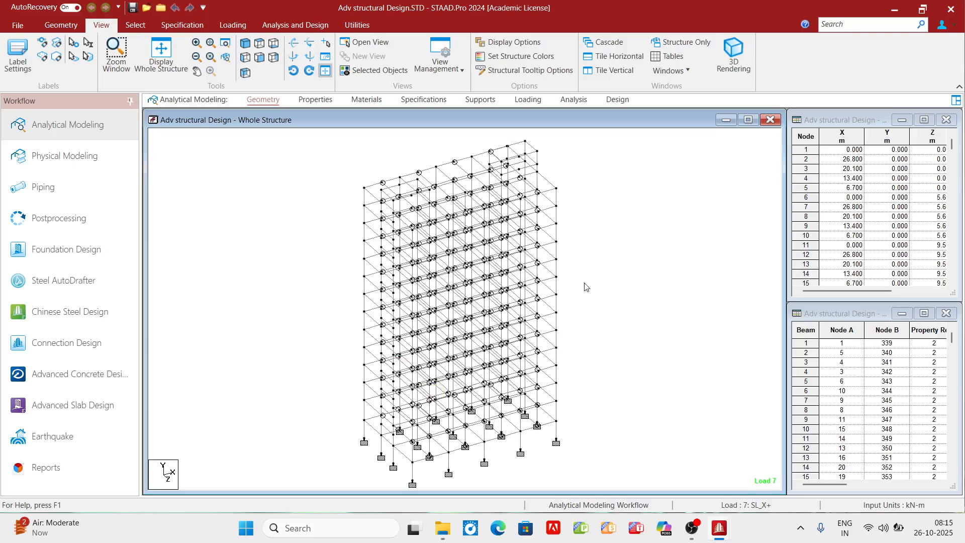
{"action": "mouse_move", "coordinate": [719, 529]}
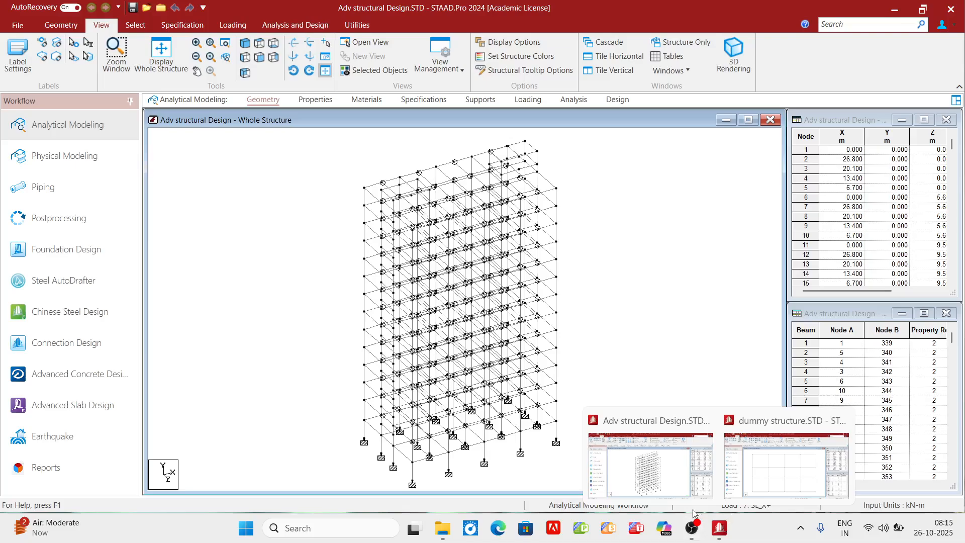
{"action": "left_click", "coordinate": [754, 470]}
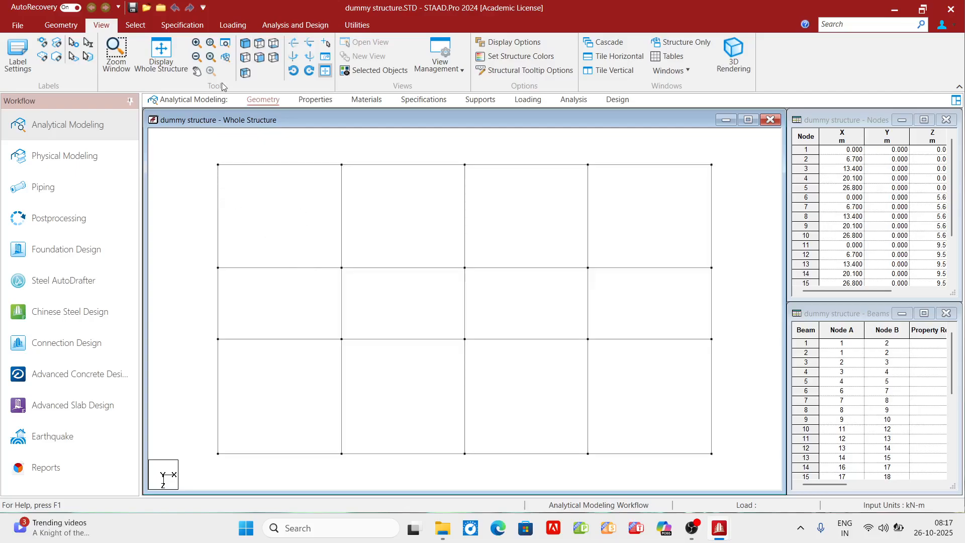
{"action": "left_click", "coordinate": [260, 44]}
{"action": "scroll", "coordinate": [103, 26], "scroll_direction": "down", "scroll_amount": 1}
{"action": "left_click", "coordinate": [103, 26]}
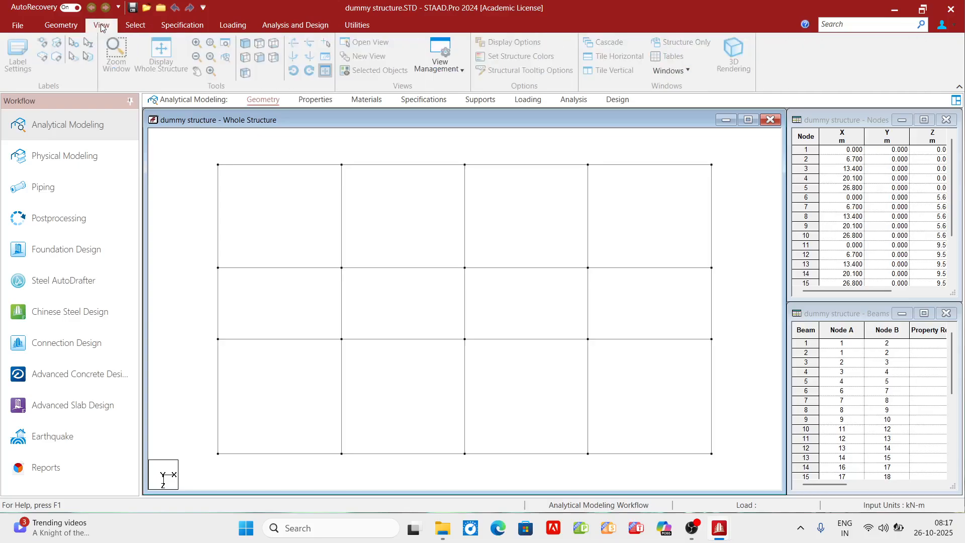
{"action": "left_click", "coordinate": [257, 47]}
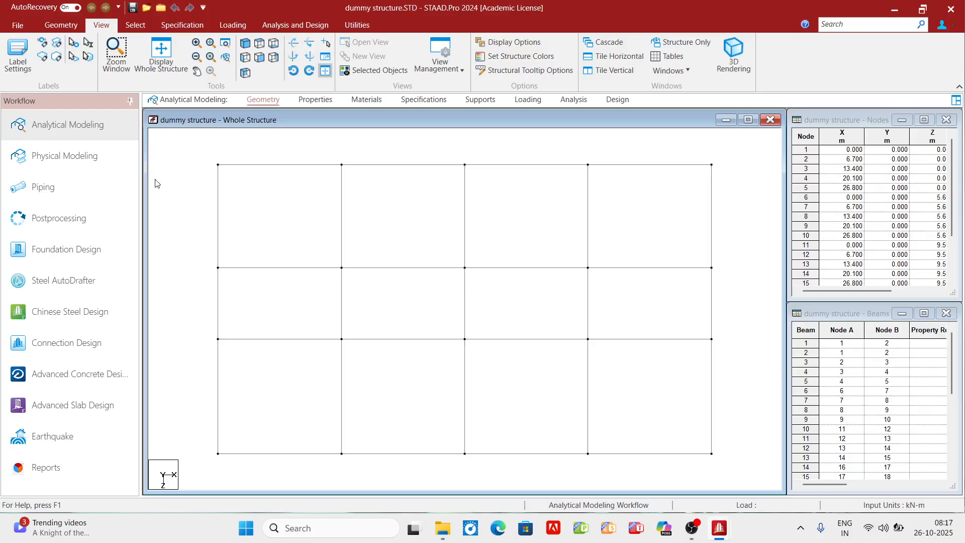
- Set up a Translational Repeat in the Y direction with one 3.75 m step and linked steps
{"action": "left_click", "coordinate": [61, 25]}
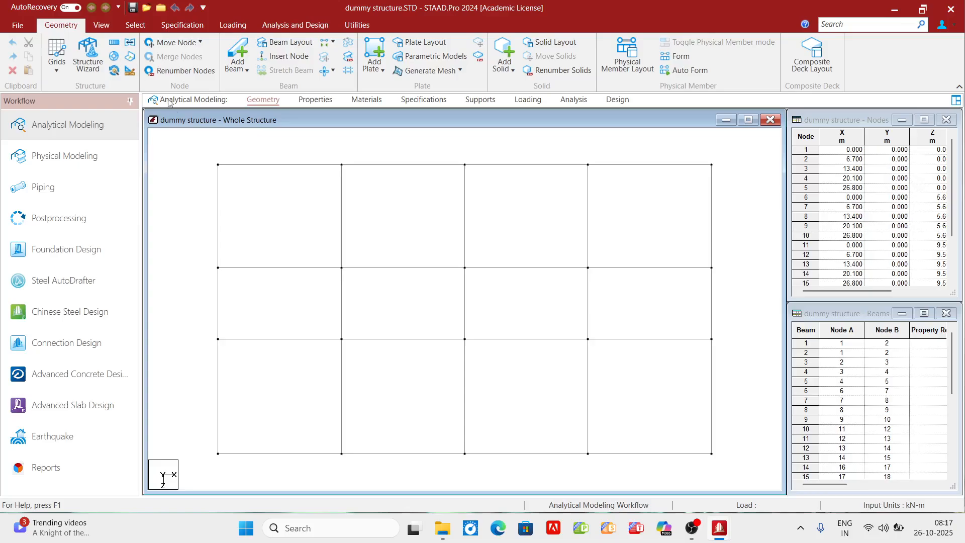
{"action": "left_click", "coordinate": [114, 44]}
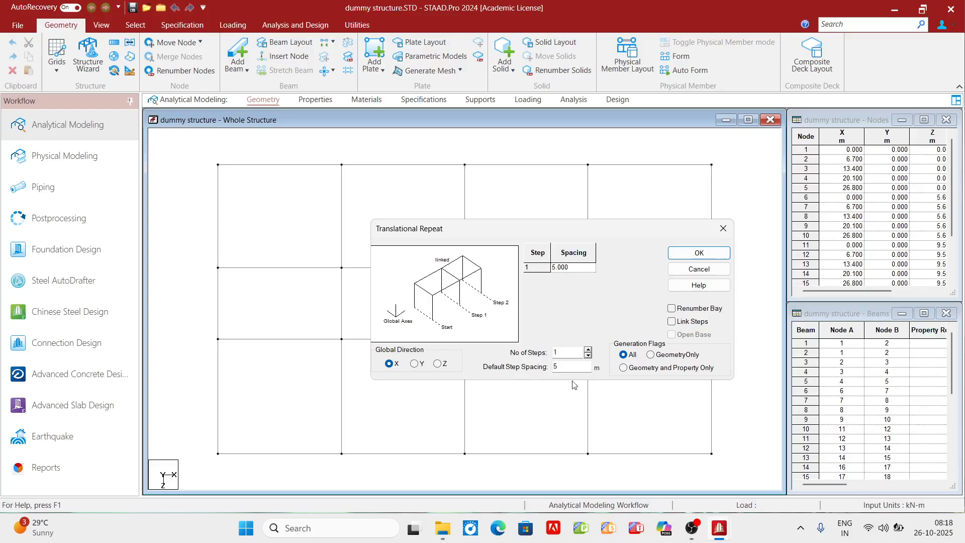
{"action": "double_click", "coordinate": [554, 366]}
{"action": "type", "text": "3.75"}
{"action": "left_click", "coordinate": [415, 365]}
{"action": "left_click", "coordinate": [700, 253]}
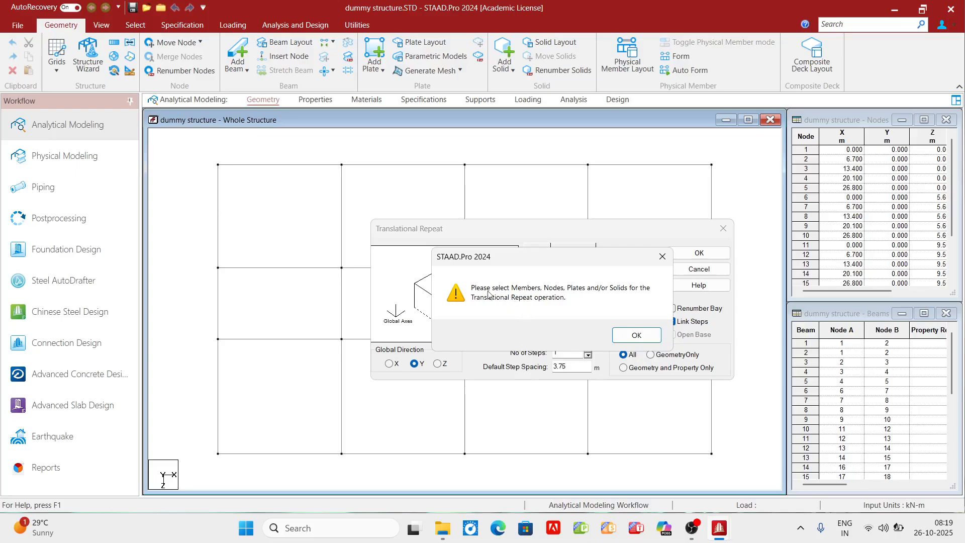
- Select all beams of the base grid and generate the translational repeat for them
{"action": "left_click", "coordinate": [637, 337]}
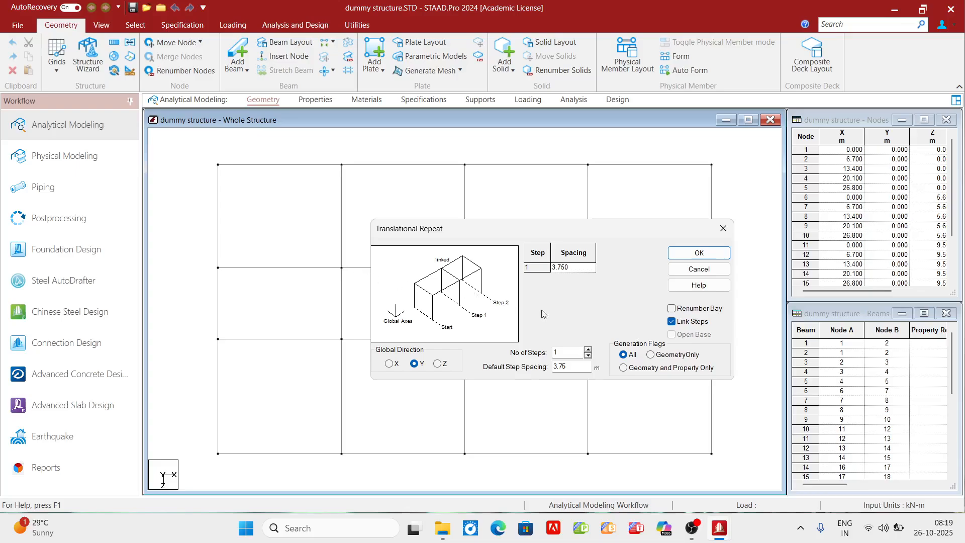
{"action": "left_click_drag", "start_coordinate": [630, 232], "coordinate": [625, 324]}
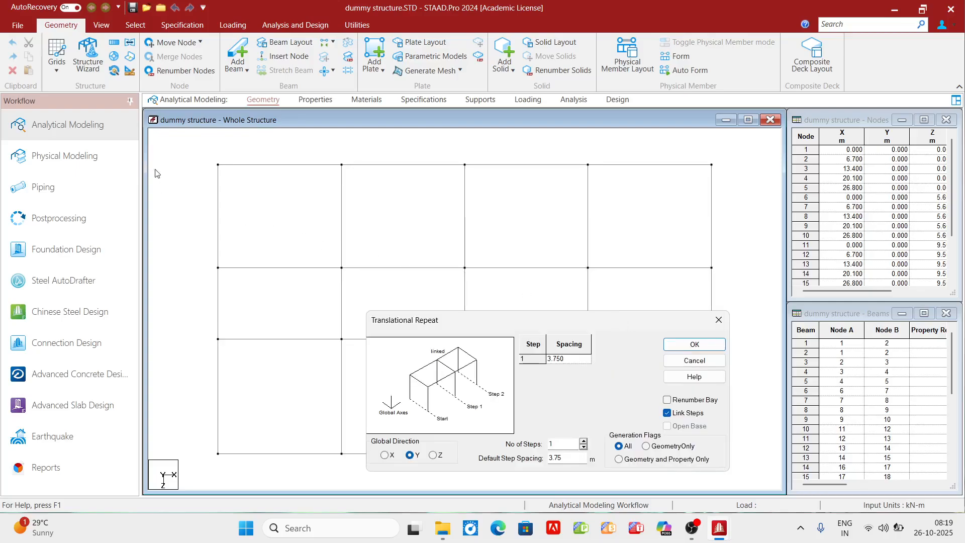
{"action": "left_click_drag", "start_coordinate": [180, 141], "coordinate": [753, 482]}
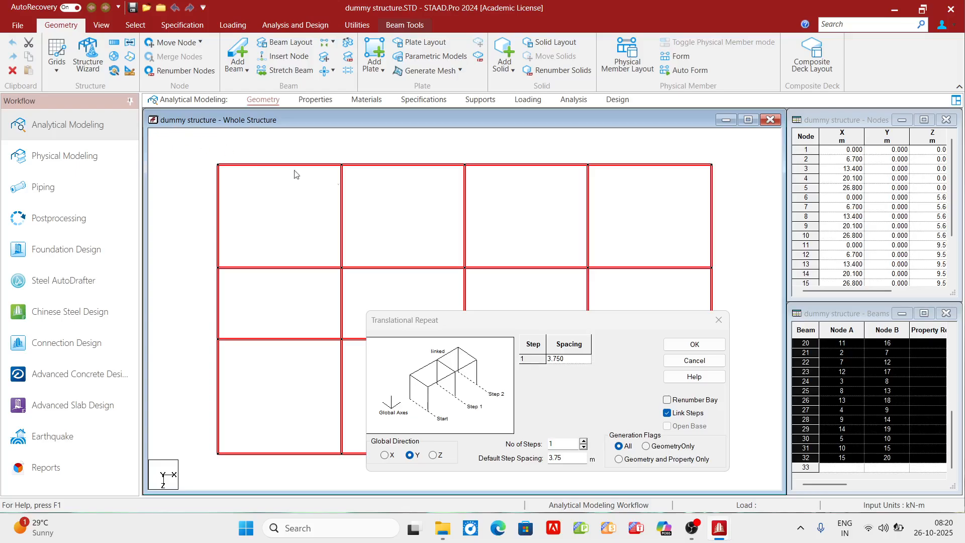
{"action": "left_click", "coordinate": [696, 344]}
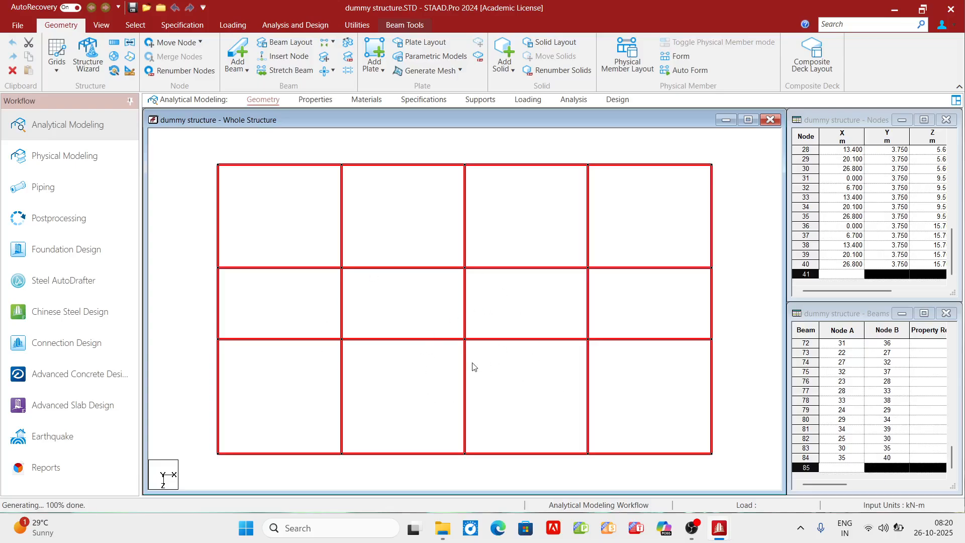
- Show the frame in isometric view and check the length and node coordinates of a column on the front face
{"action": "left_click", "coordinate": [102, 26]}
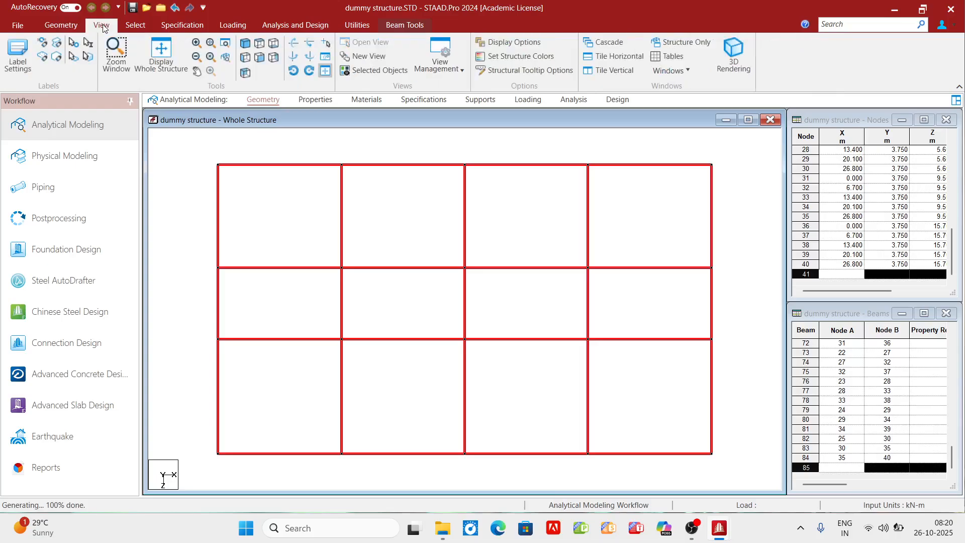
{"action": "left_click", "coordinate": [245, 44]}
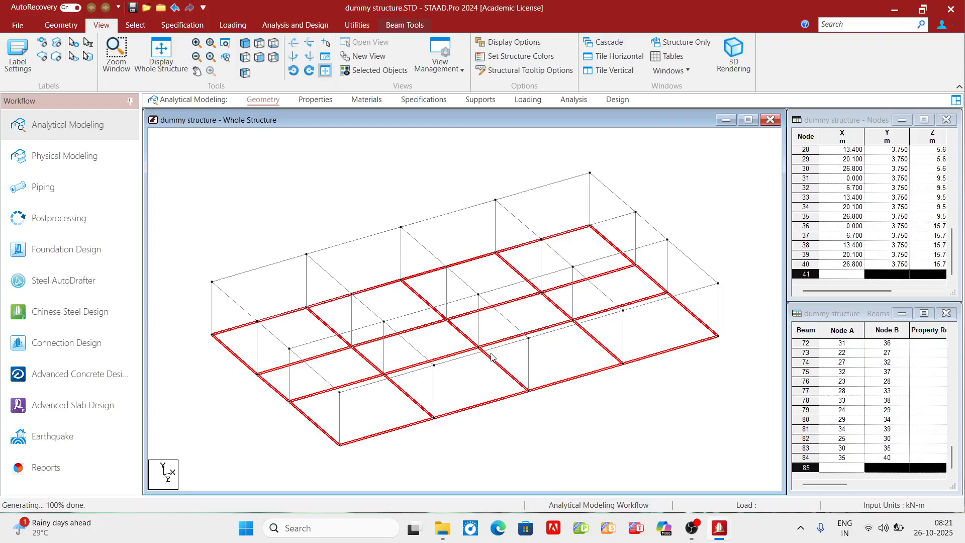
{"action": "left_click", "coordinate": [497, 436]}
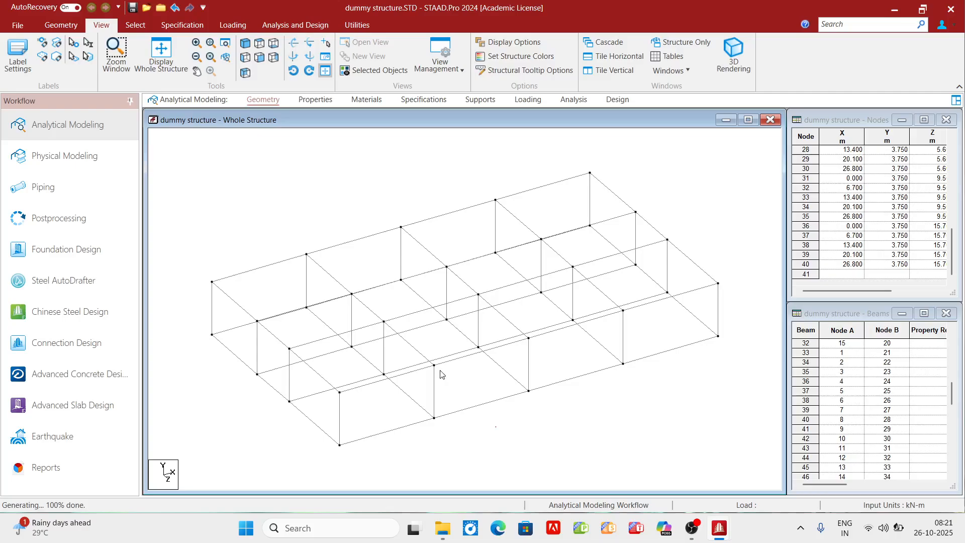
{"action": "left_click", "coordinate": [435, 397]}
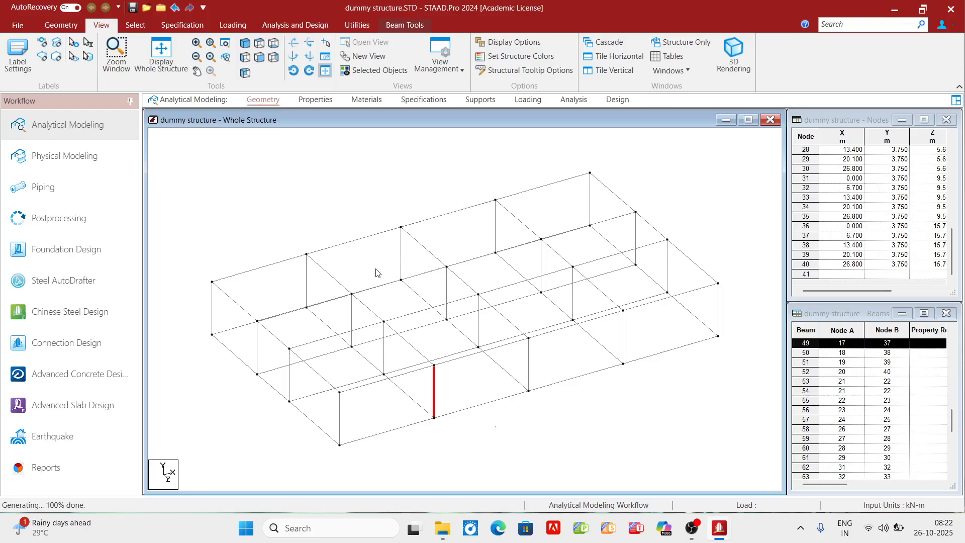
{"action": "double_click", "coordinate": [435, 397]}
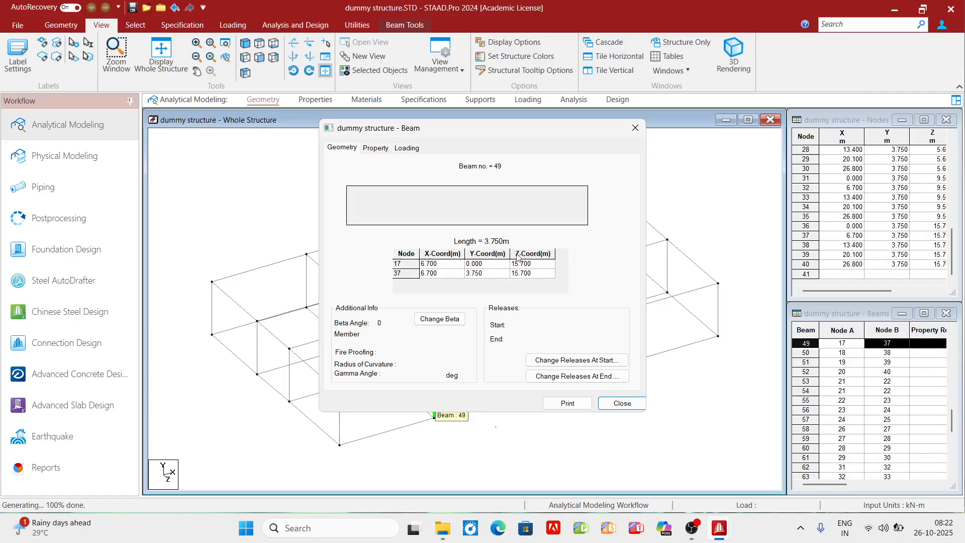
{"action": "left_click", "coordinate": [631, 406]}
{"action": "left_click", "coordinate": [520, 430]}
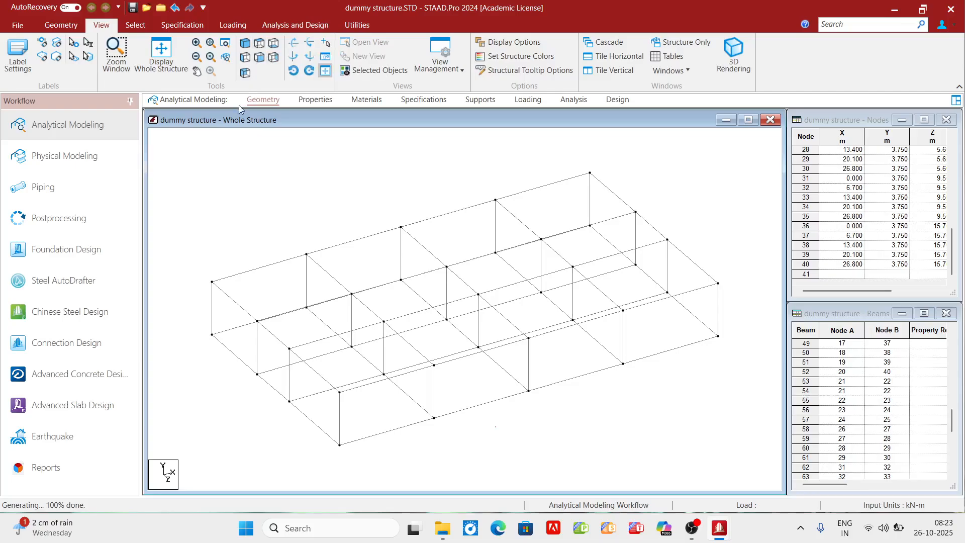
- Isolate the upper-level beams by selecting them in front view, and display only that level in plan view
{"action": "left_click", "coordinate": [258, 58]}
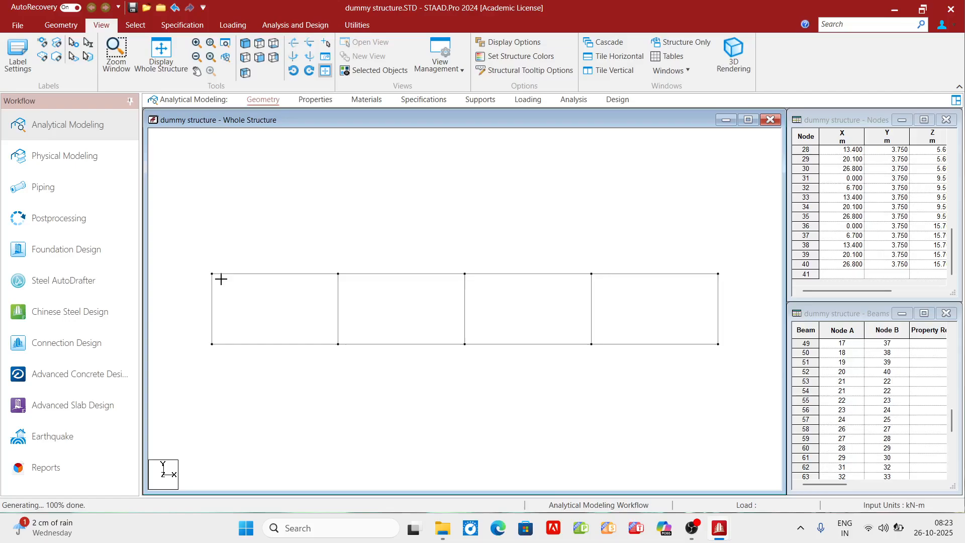
{"action": "left_click_drag", "start_coordinate": [539, 283], "coordinate": [736, 276]}
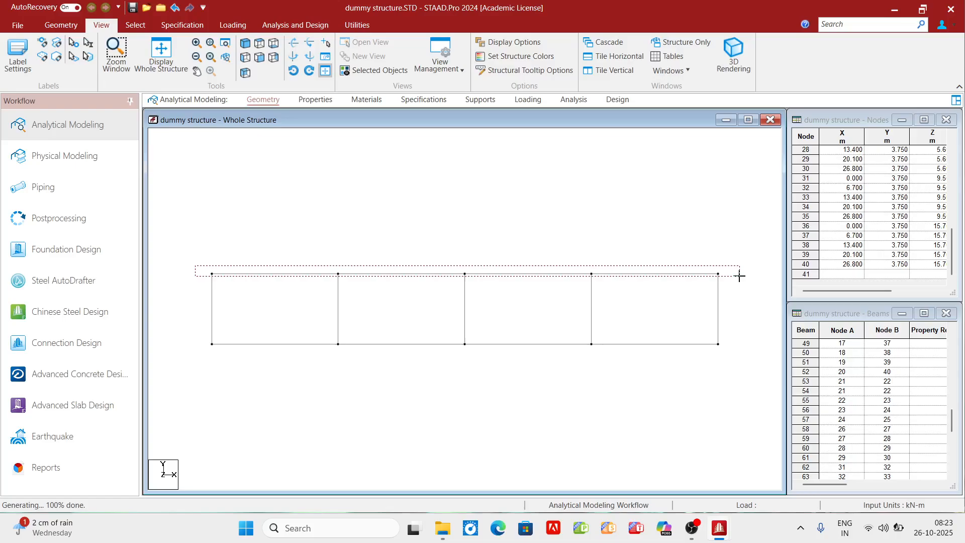
{"action": "left_click_drag", "start_coordinate": [739, 275], "coordinate": [741, 280]}
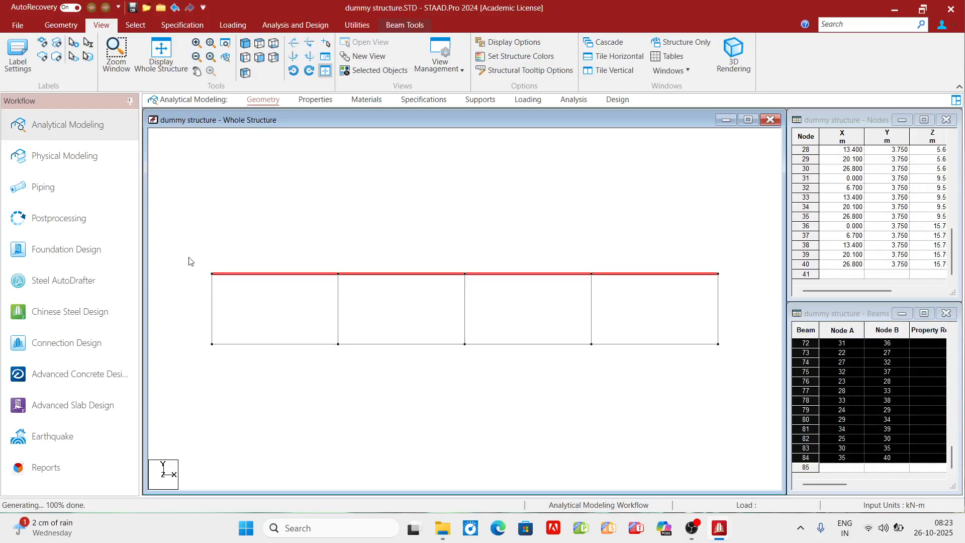
{"action": "left_click_drag", "start_coordinate": [189, 260], "coordinate": [738, 278]}
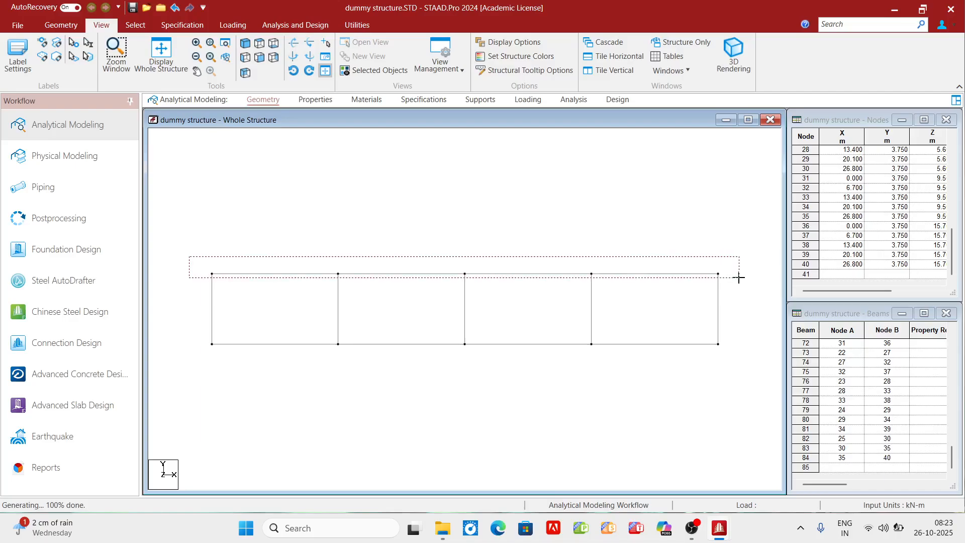
{"action": "left_click_drag", "start_coordinate": [739, 278], "coordinate": [739, 279]}
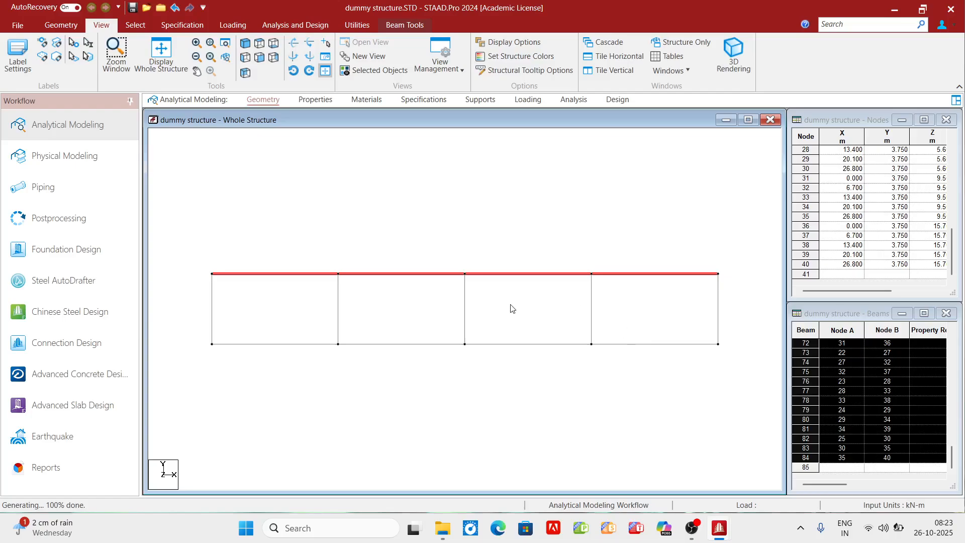
{"action": "left_click", "coordinate": [369, 71]}
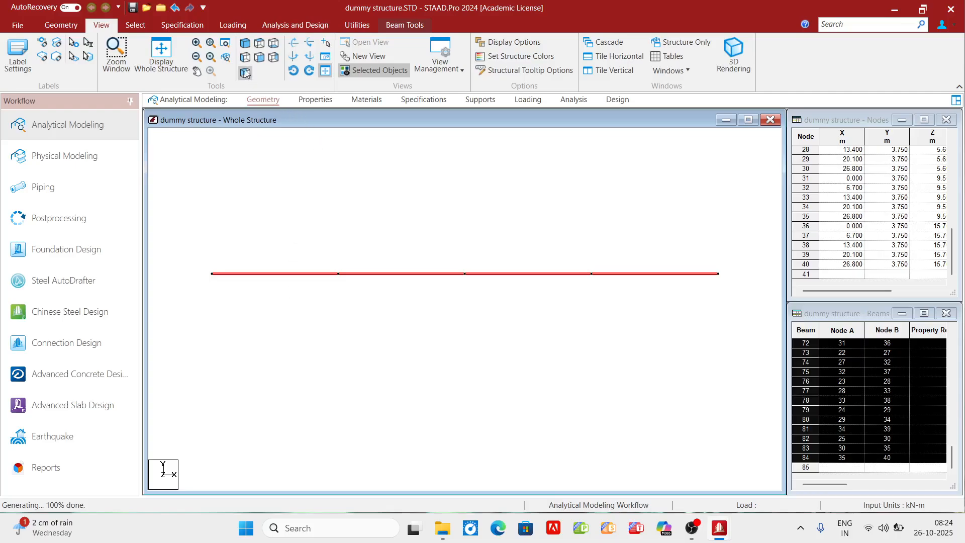
{"action": "left_click", "coordinate": [259, 46]}
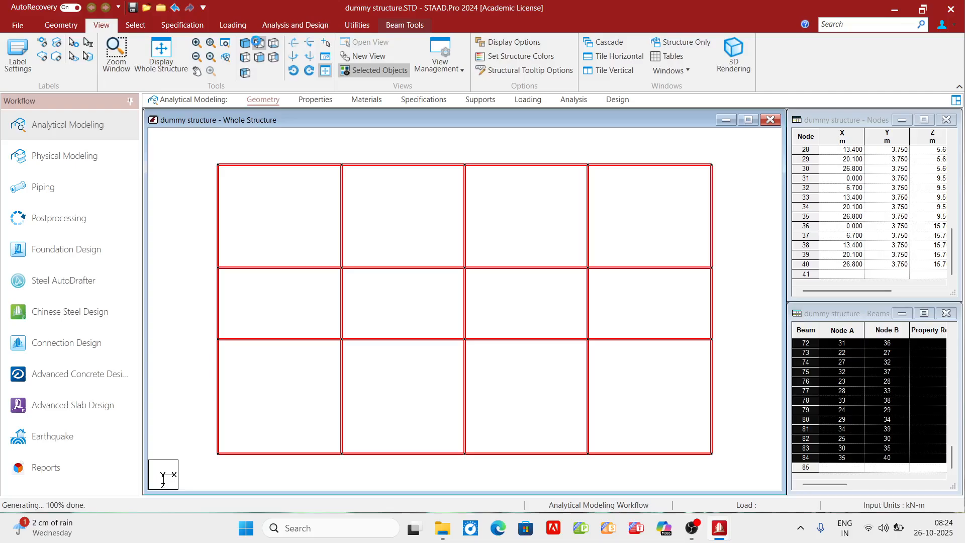
{"action": "left_click", "coordinate": [738, 275]}
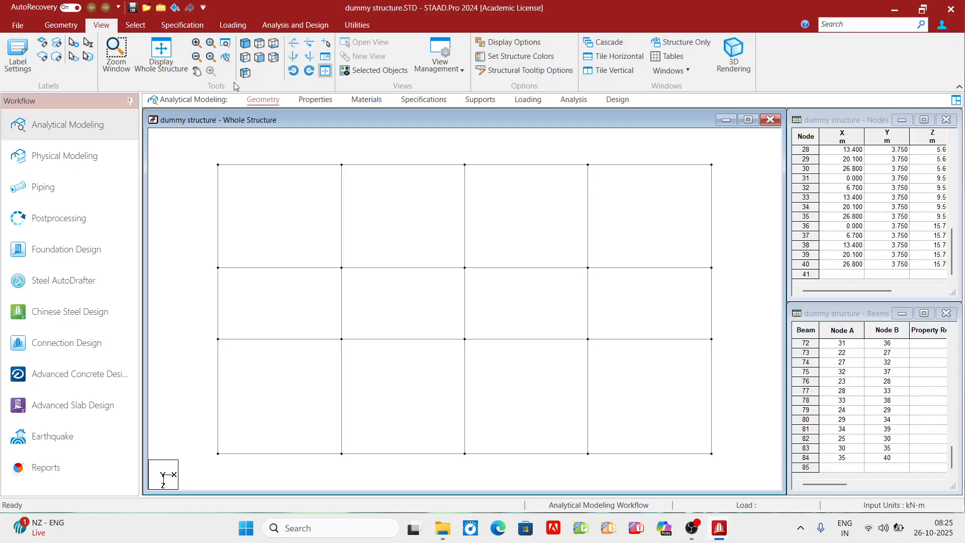
- Start a new Translational Repeat and set the number of steps to 12
{"action": "left_click", "coordinate": [74, 30]}
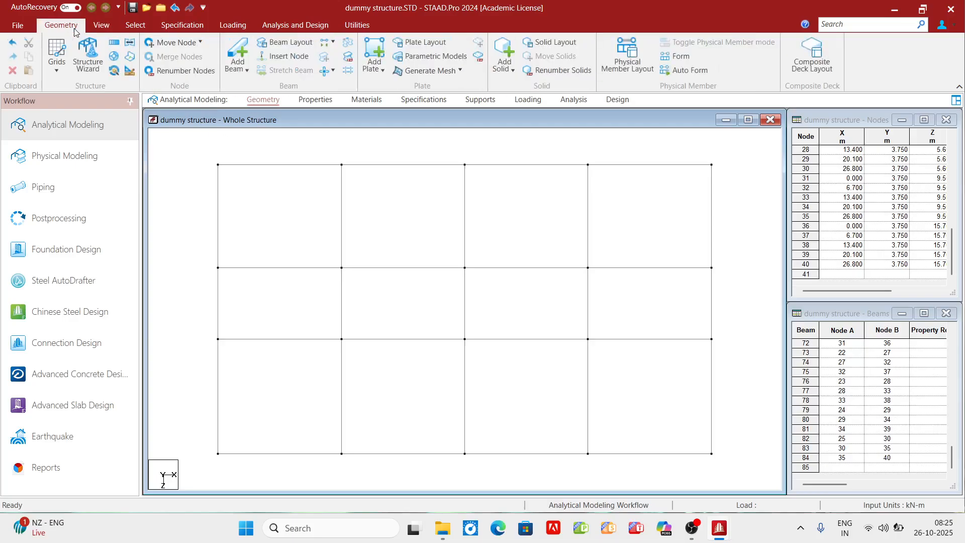
{"action": "left_click", "coordinate": [115, 44]}
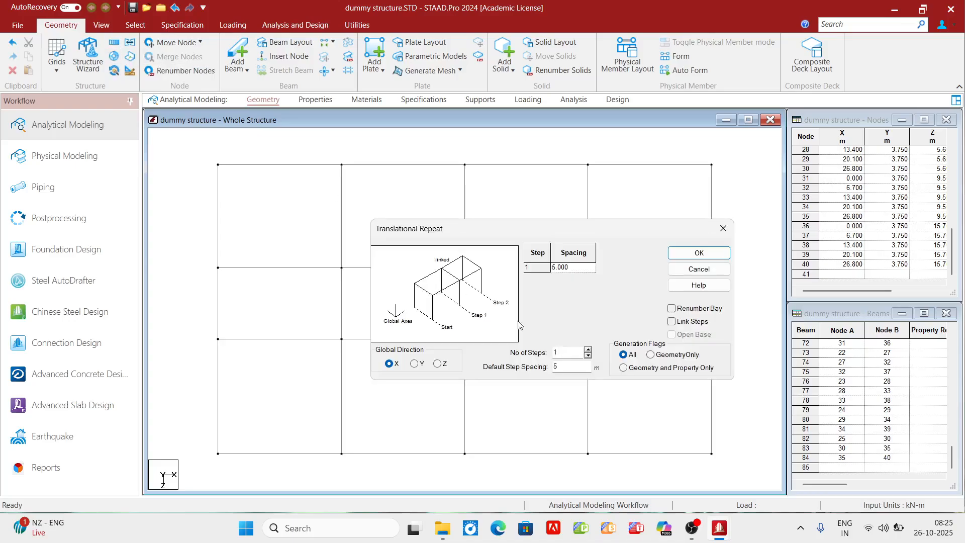
{"action": "left_click", "coordinate": [587, 350]}
{"action": "left_click", "coordinate": [587, 350]}
{"action": "left_click", "coordinate": [587, 350]}
{"action": "left_click", "coordinate": [587, 351]}
{"action": "left_click", "coordinate": [587, 350]}
{"action": "left_click", "coordinate": [586, 351]}
{"action": "left_click", "coordinate": [587, 350]}
{"action": "left_click", "coordinate": [587, 351]}
{"action": "left_click", "coordinate": [587, 350]}
{"action": "left_click", "coordinate": [587, 351]}
{"action": "left_click", "coordinate": [588, 348]}
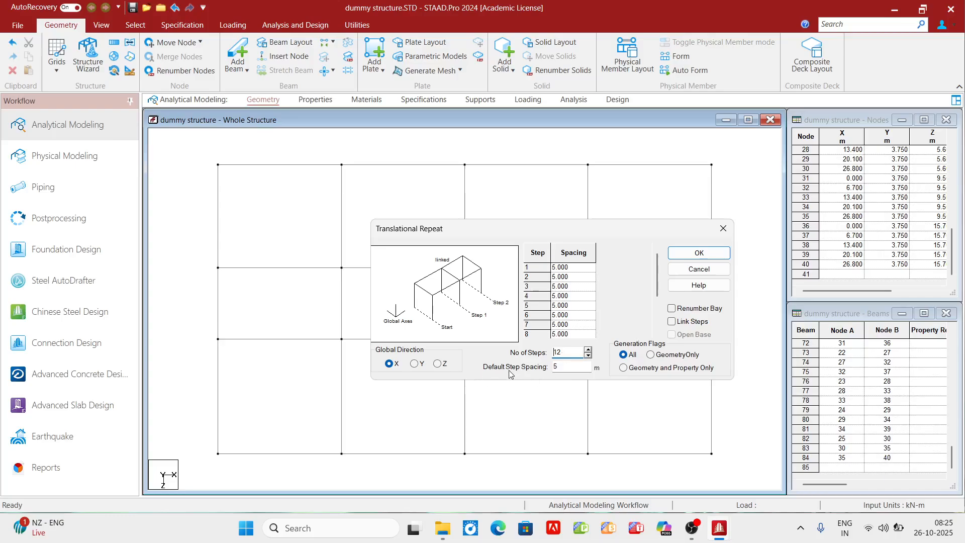
- Set the repeat's default step spacing to 3.3 m in the Y direction with linked steps
{"action": "double_click", "coordinate": [556, 368]}
{"action": "type", "text": "3.3"}
{"action": "left_click", "coordinate": [622, 307]}
{"action": "left_click", "coordinate": [414, 364]}
{"action": "left_click", "coordinate": [671, 322]}
{"action": "left_click", "coordinate": [708, 254]}
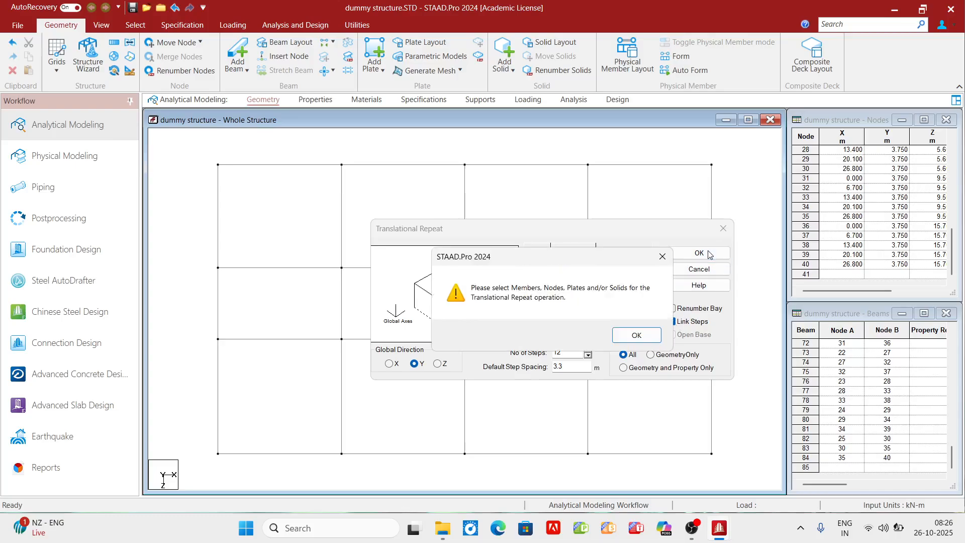
- Select all beams of the isolated upper level and generate the 12-step repeat from them
{"action": "left_click", "coordinate": [634, 335]}
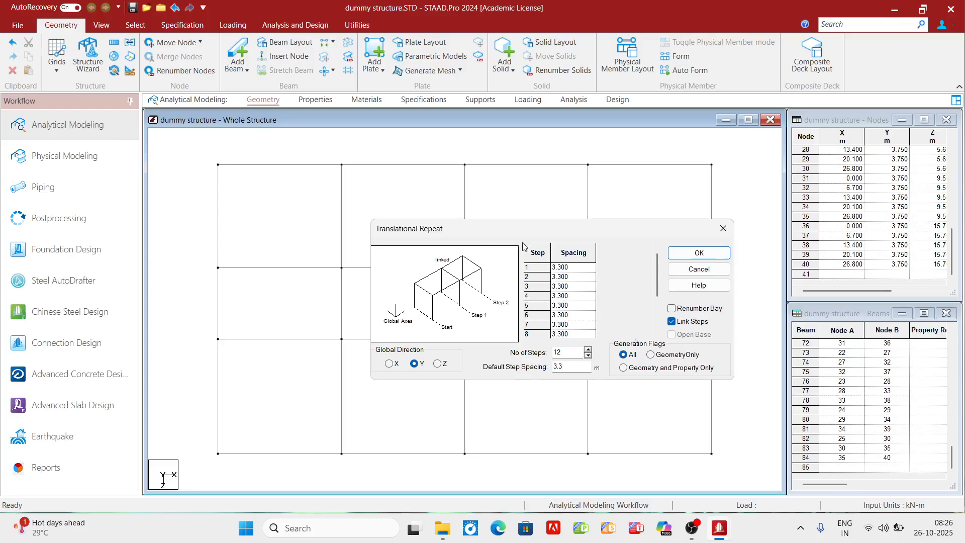
{"action": "left_click_drag", "start_coordinate": [535, 234], "coordinate": [533, 292]}
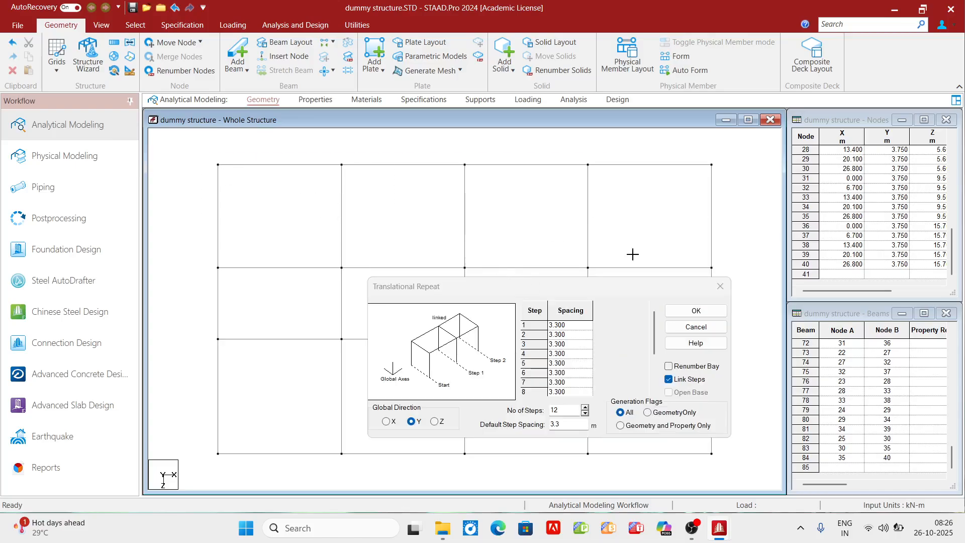
{"action": "left_click_drag", "start_coordinate": [729, 450], "coordinate": [737, 467]}
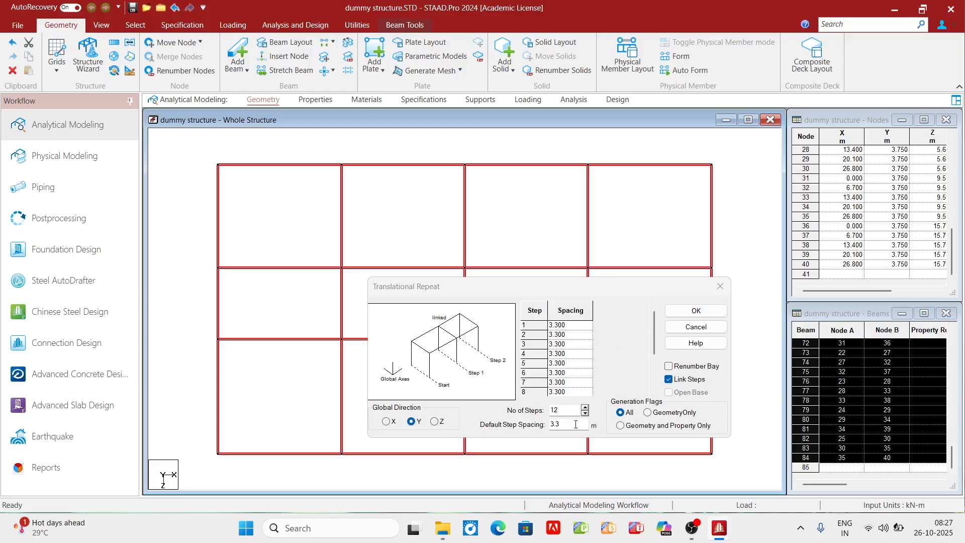
{"action": "left_click", "coordinate": [696, 311]}
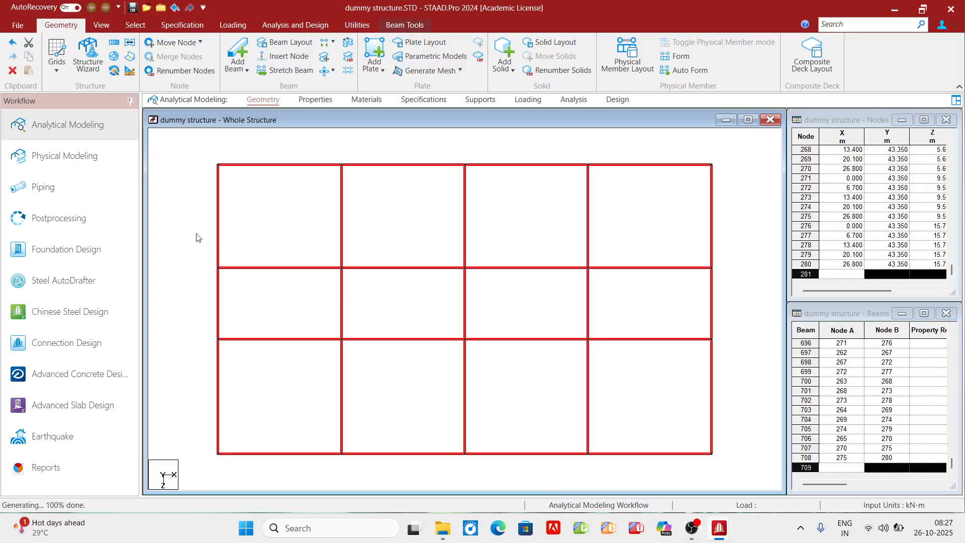
- Show the generated multi-storey frame in isometric view to examine the repeated storeys
{"action": "left_click", "coordinate": [102, 25]}
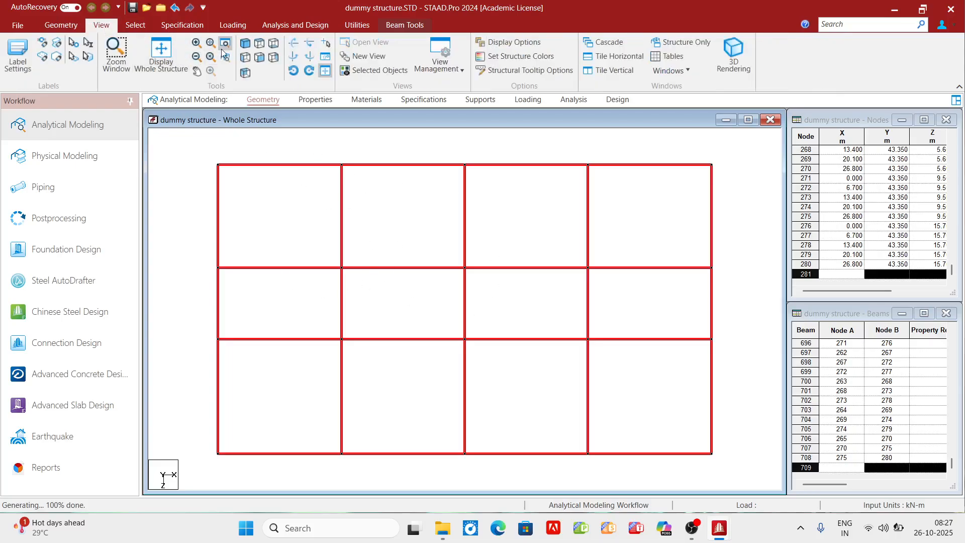
{"action": "left_click", "coordinate": [244, 46]}
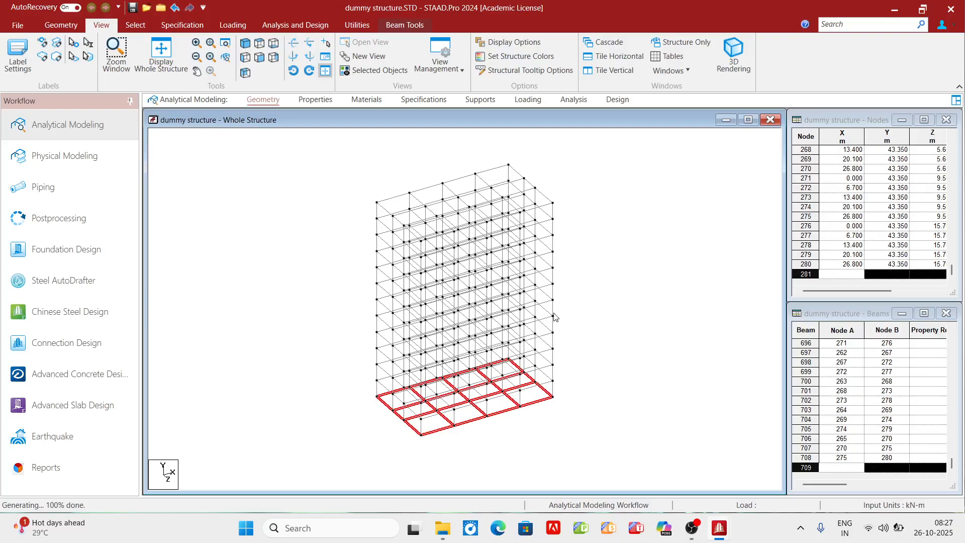
{"action": "scroll", "coordinate": [576, 264], "scroll_direction": "up", "scroll_amount": 1}
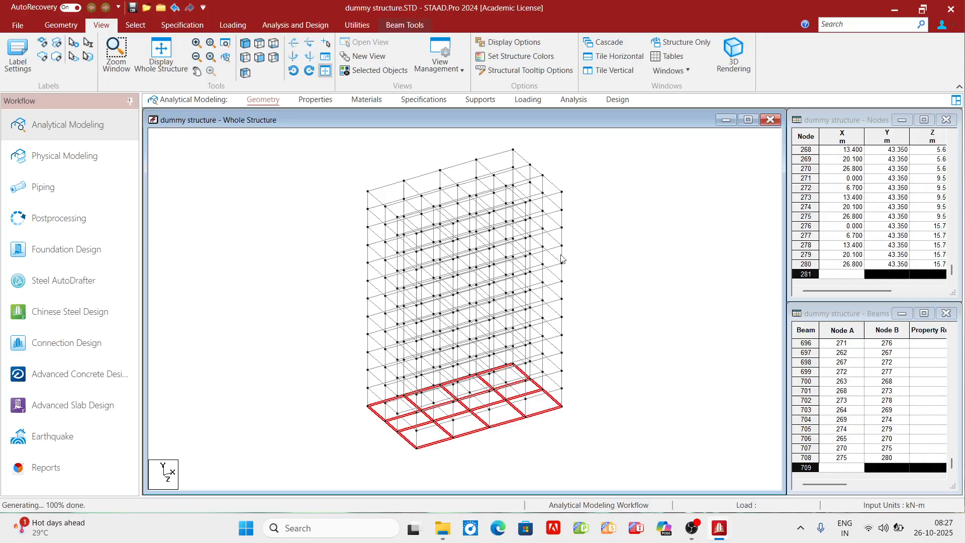
{"action": "scroll", "coordinate": [496, 257], "scroll_direction": "up", "scroll_amount": 1}
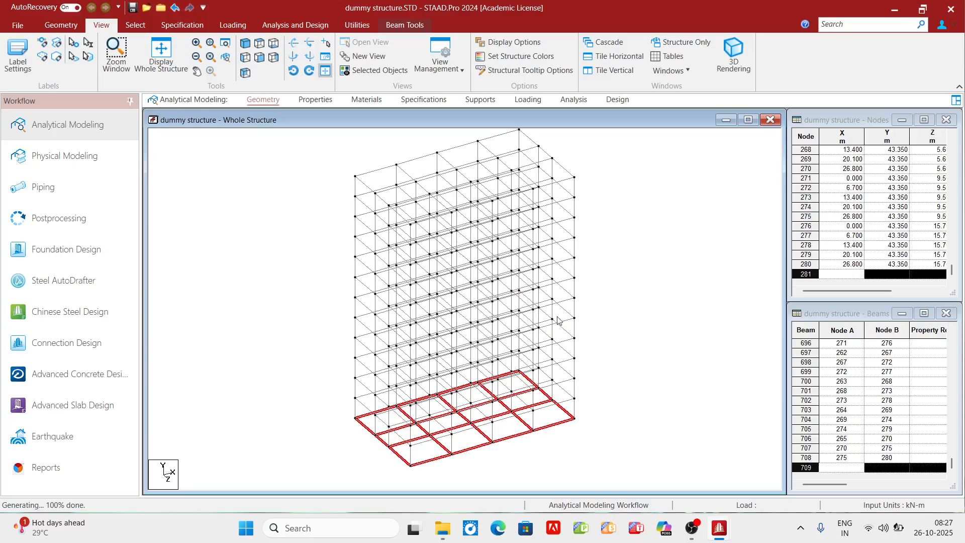
- Check the length of the lowest displayed right-edge column in front view and clear the selection
{"action": "left_click", "coordinate": [261, 58]}
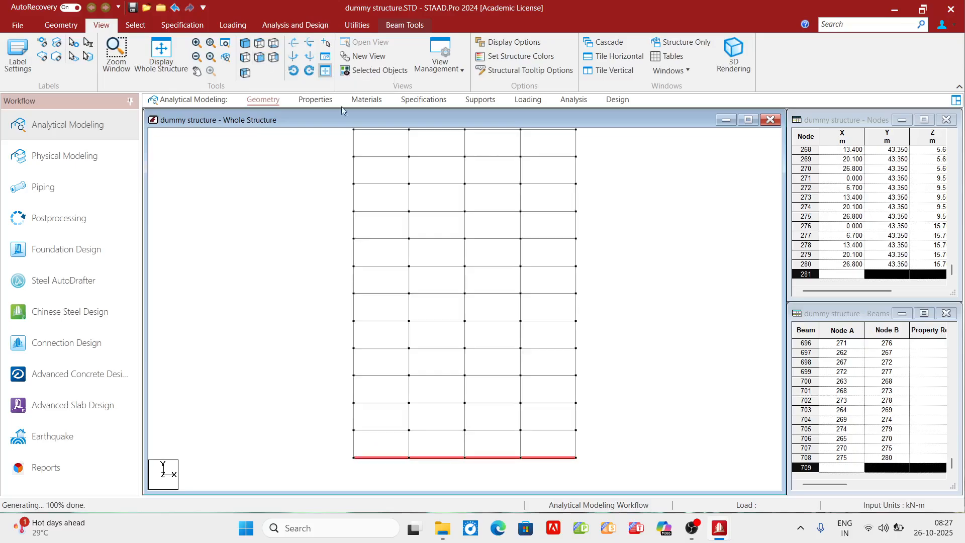
{"action": "middle_click_drag", "start_coordinate": [536, 287], "coordinate": [535, 308]}
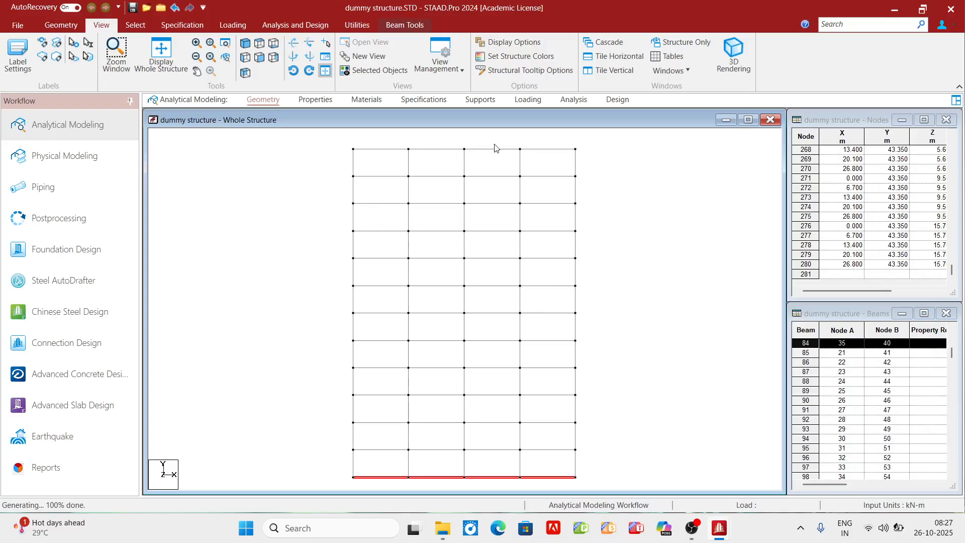
{"action": "left_click", "coordinate": [624, 407]}
{"action": "left_click", "coordinate": [576, 463]}
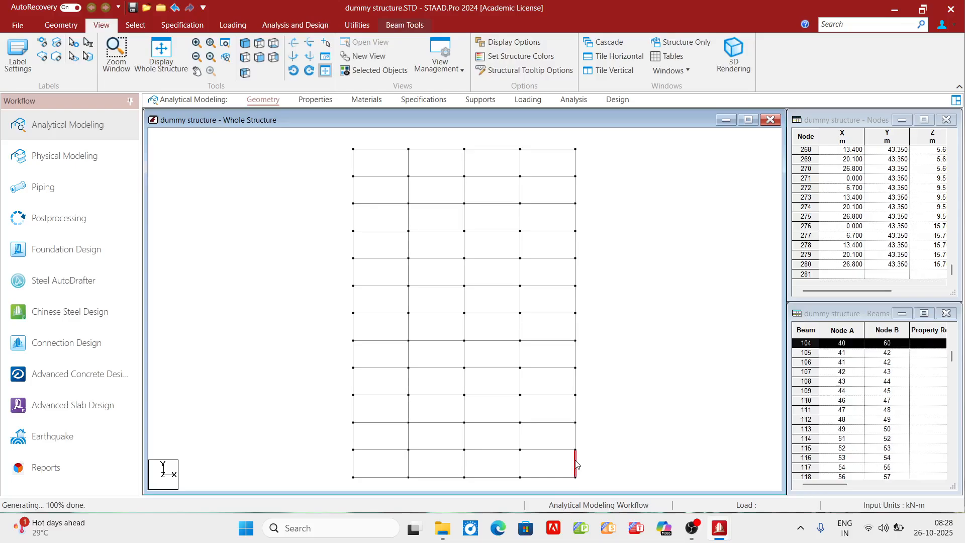
{"action": "double_click", "coordinate": [576, 463]}
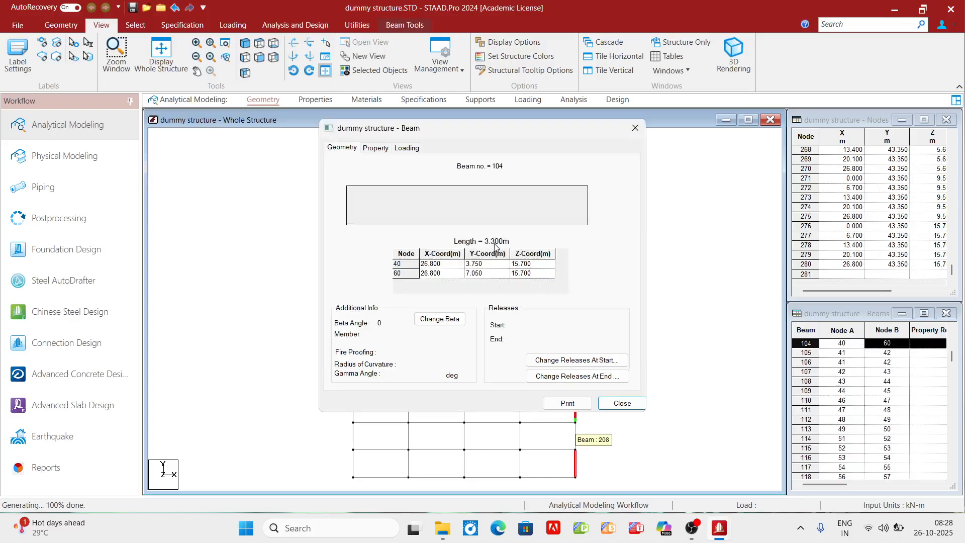
{"action": "left_click", "coordinate": [622, 403]}
{"action": "left_click", "coordinate": [609, 385]}
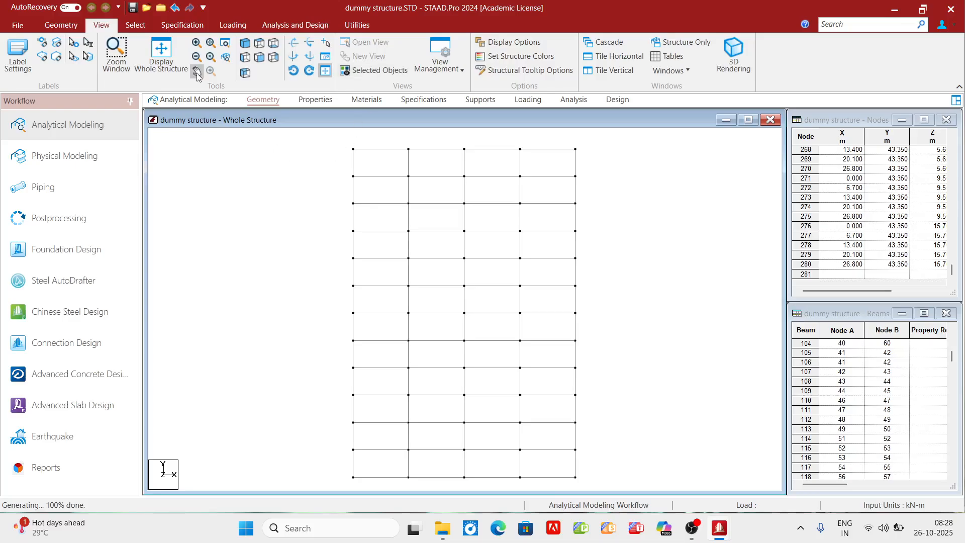
- Display the whole structure in front view and check the length of the right-edge ground-storey column
{"action": "left_click", "coordinate": [160, 55]}
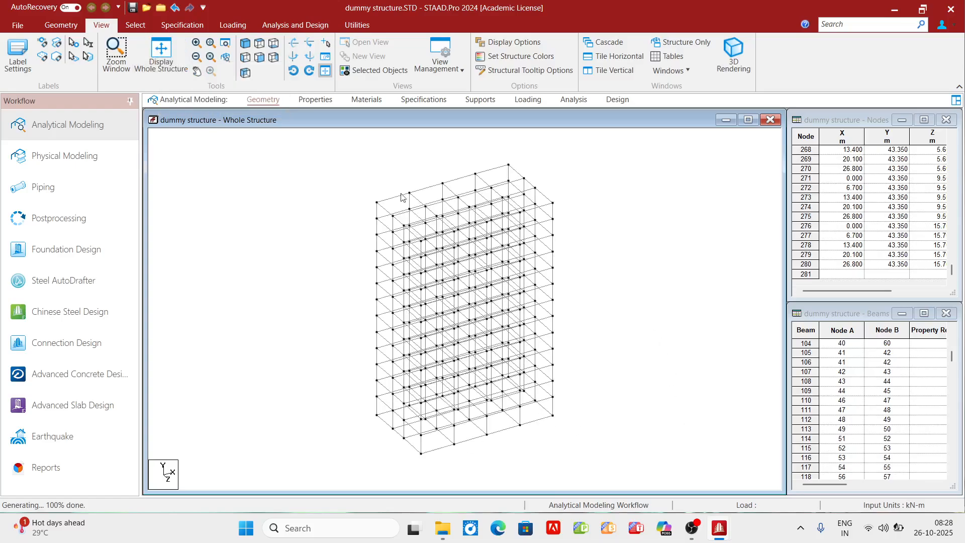
{"action": "left_click", "coordinate": [259, 57]}
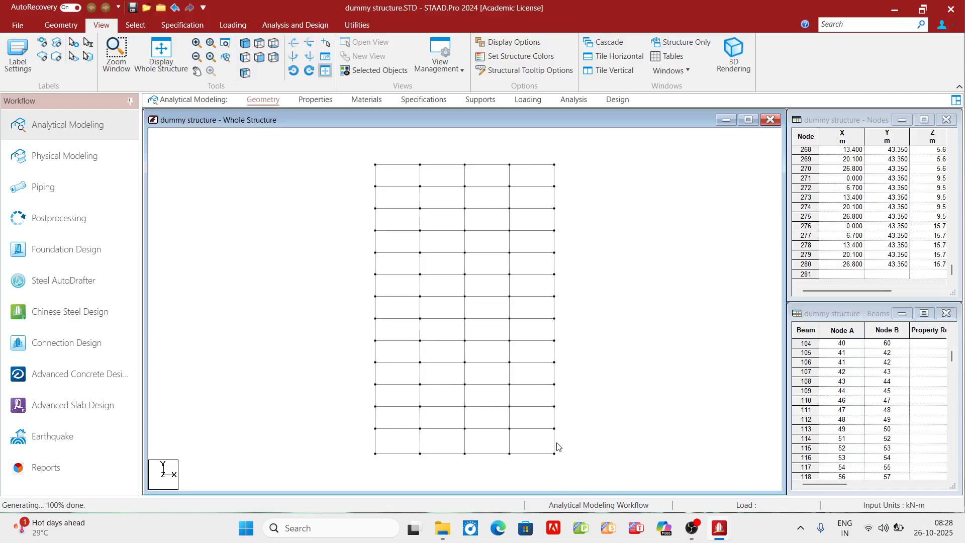
{"action": "double_click", "coordinate": [555, 446]}
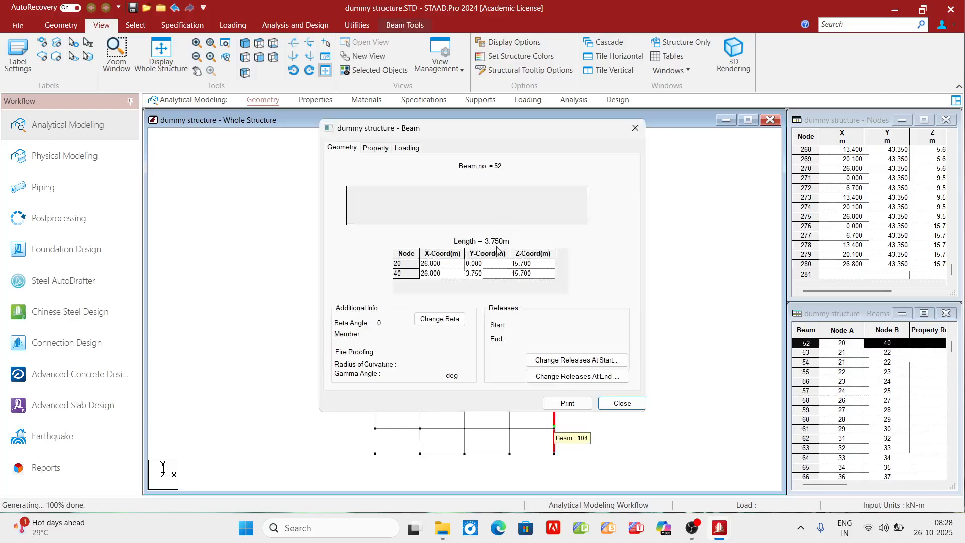
{"action": "left_click", "coordinate": [636, 406]}
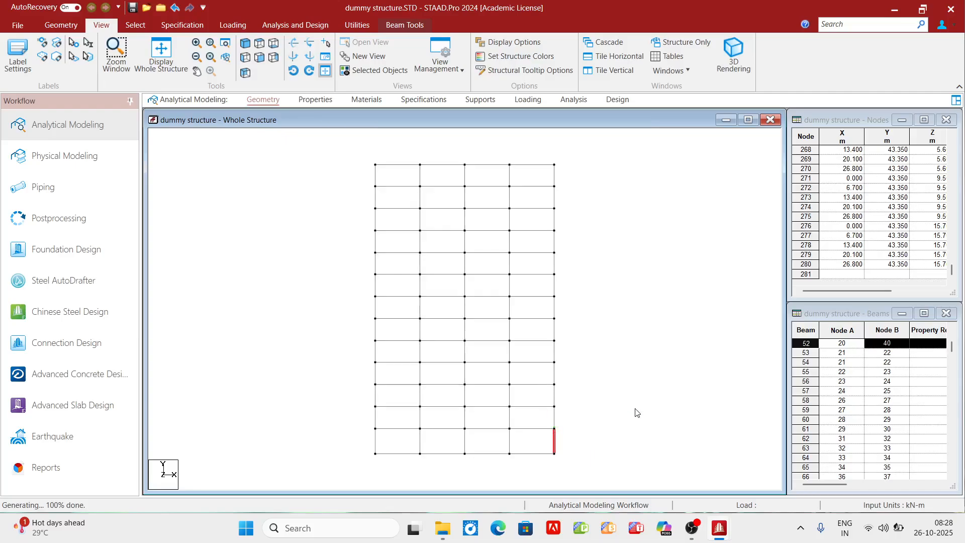
{"action": "left_click", "coordinate": [583, 422]}
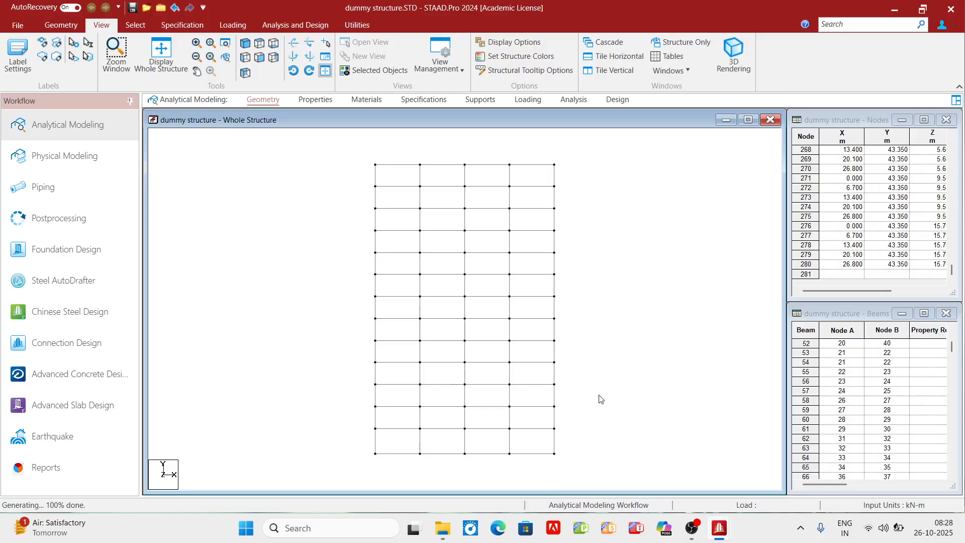
- Check the lengths of the second-storey and topmost columns along the frame's right edge, and clear the selection
{"action": "left_click", "coordinate": [555, 421]}
{"action": "double_click", "coordinate": [555, 421]}
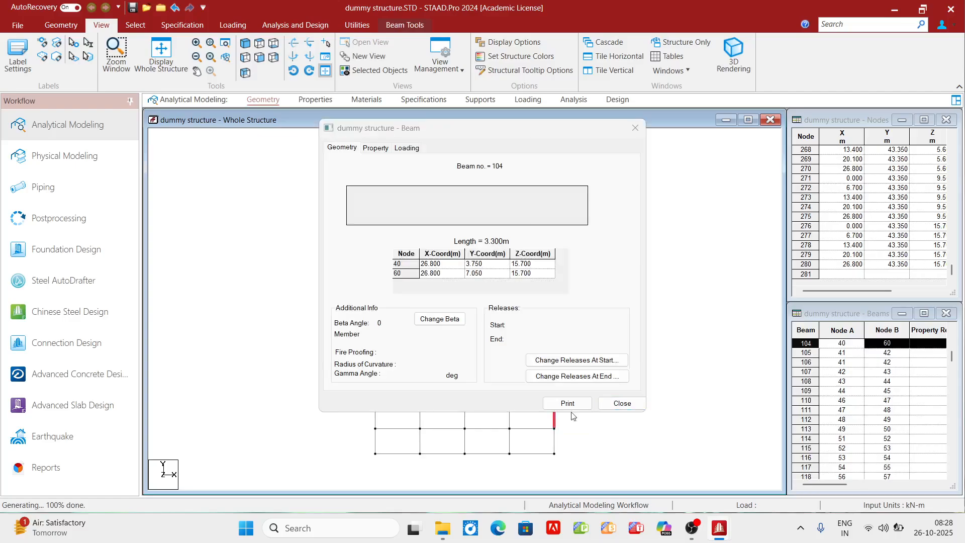
{"action": "left_click", "coordinate": [620, 401]}
{"action": "left_click", "coordinate": [594, 359]}
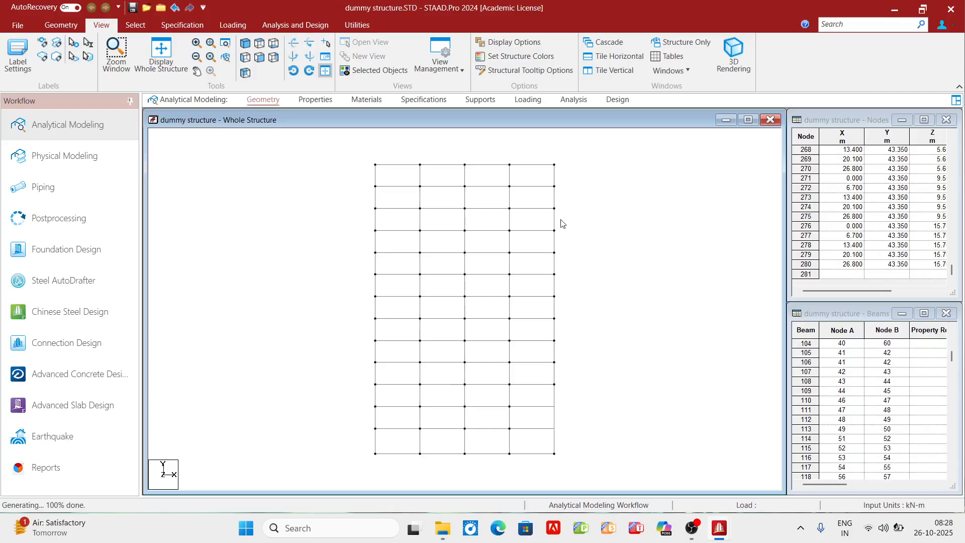
{"action": "double_click", "coordinate": [555, 180]}
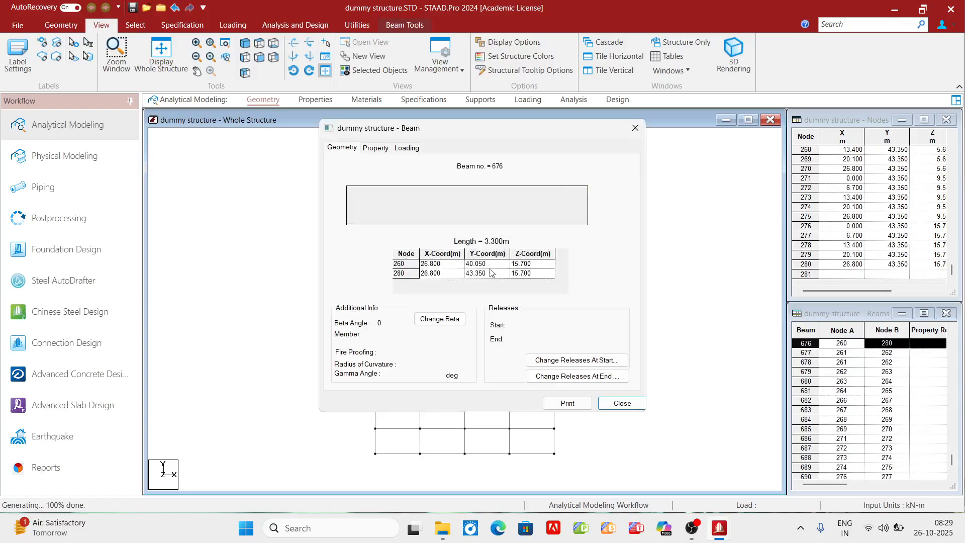
{"action": "left_click", "coordinate": [621, 403]}
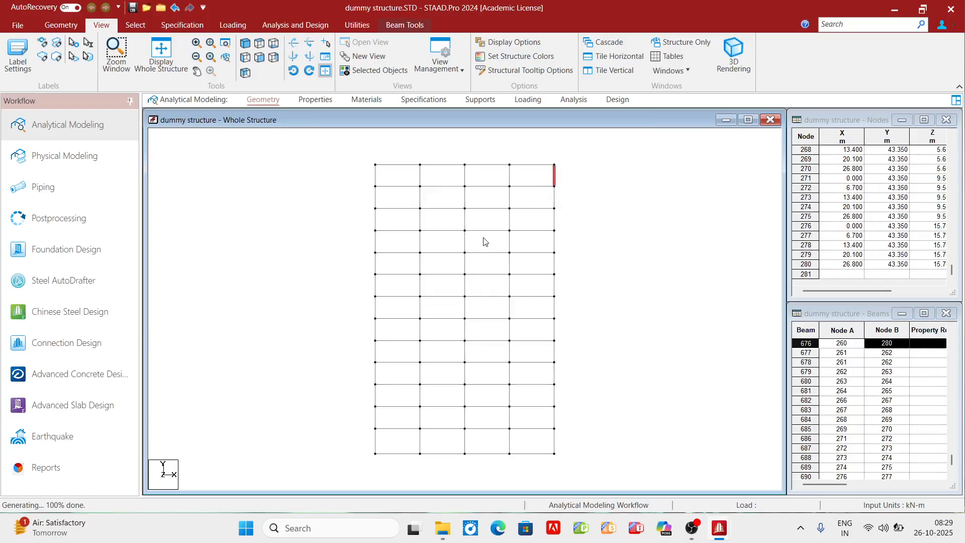
{"action": "left_click", "coordinate": [583, 222]}
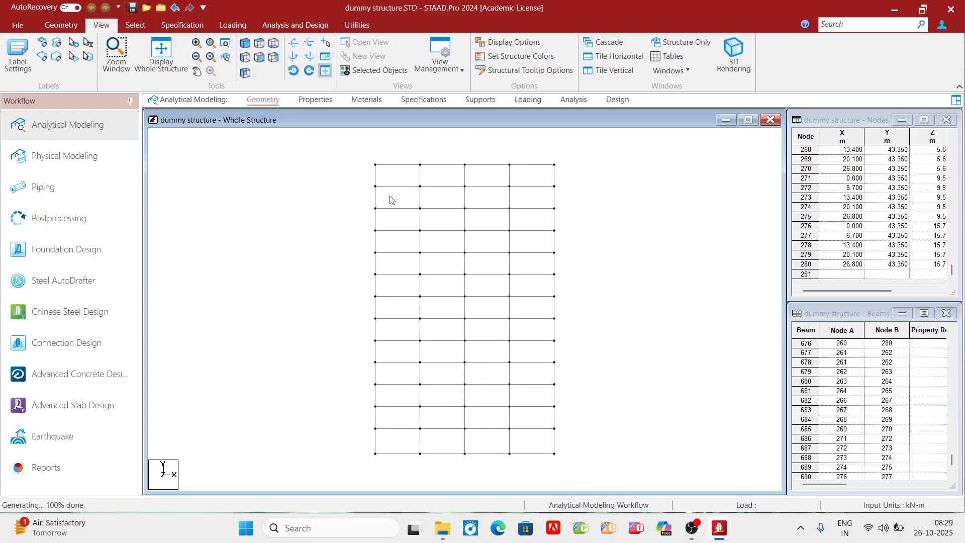
- Display the whole structure and examine its beam grid in plan view
{"action": "left_click", "coordinate": [160, 51]}
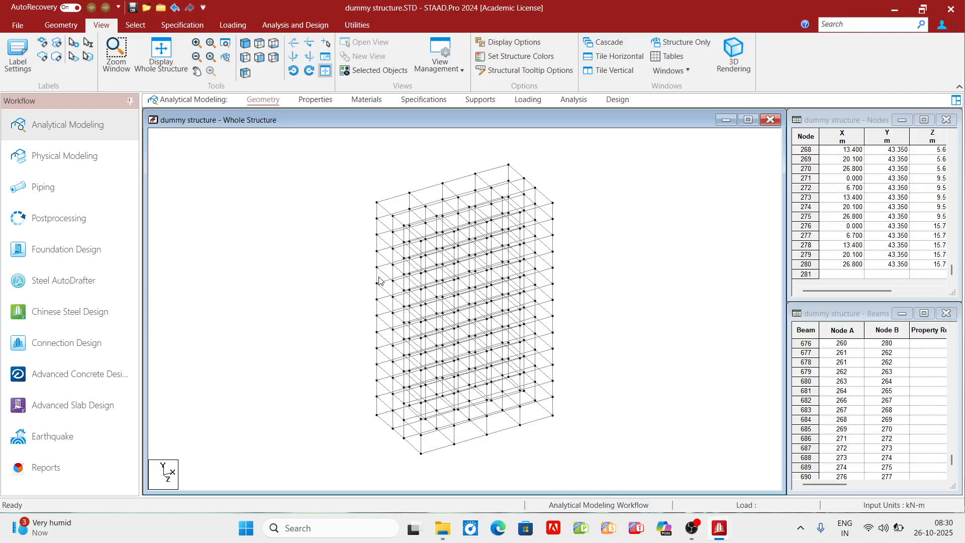
{"action": "left_click", "coordinate": [260, 44]}
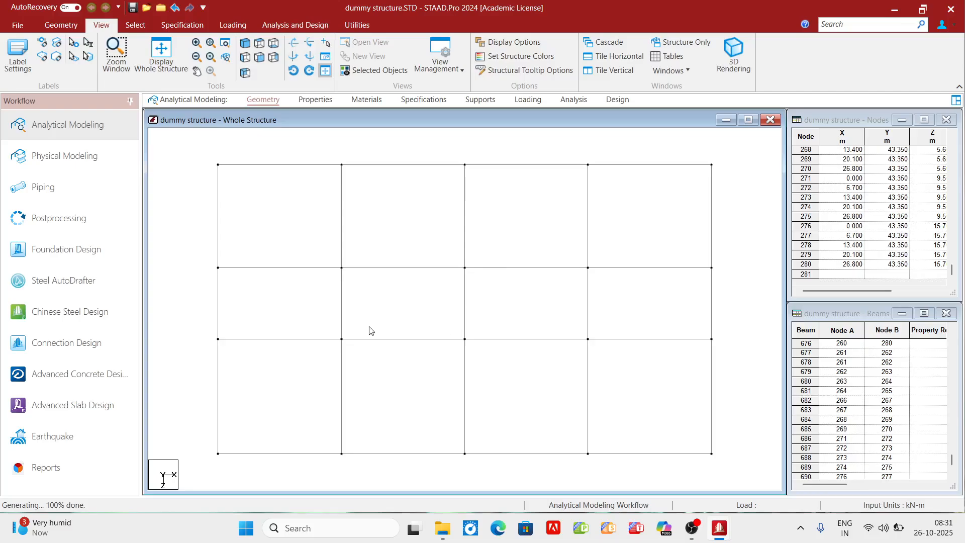
{"action": "left_click", "coordinate": [60, 25]}
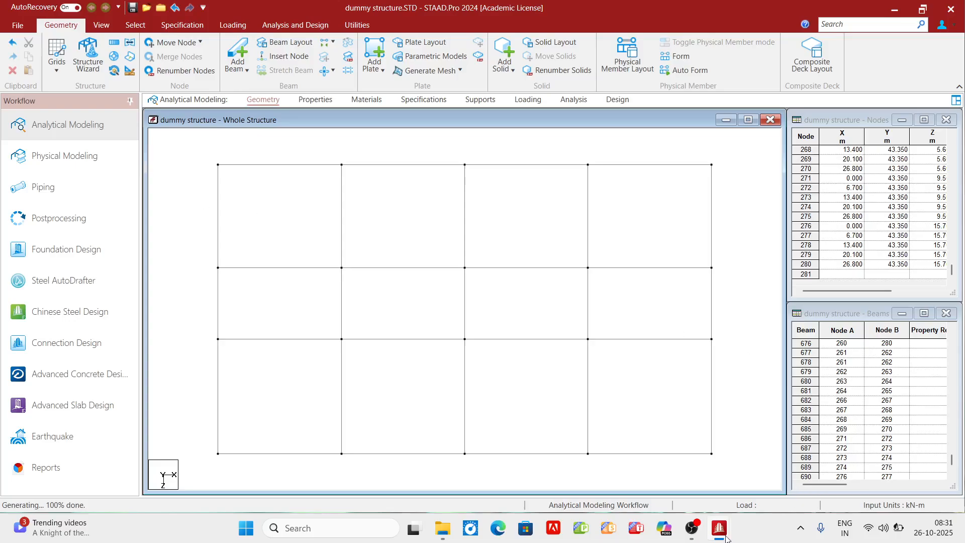
- Switch to the open Adv structural Design model and examine its section properties, materials, member specifications and supports
{"action": "mouse_move", "coordinate": [726, 538]}
{"action": "left_click", "coordinate": [673, 483]}
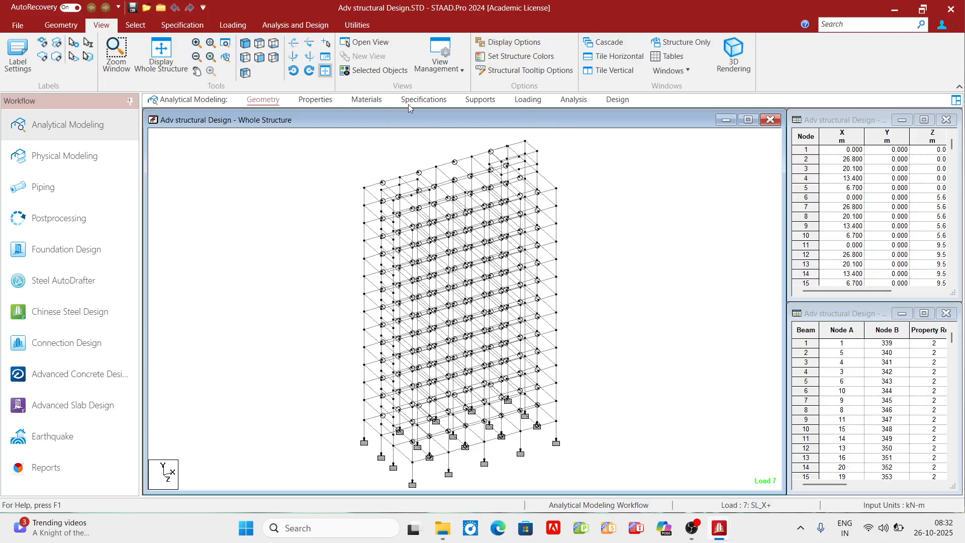
{"action": "left_click", "coordinate": [313, 100]}
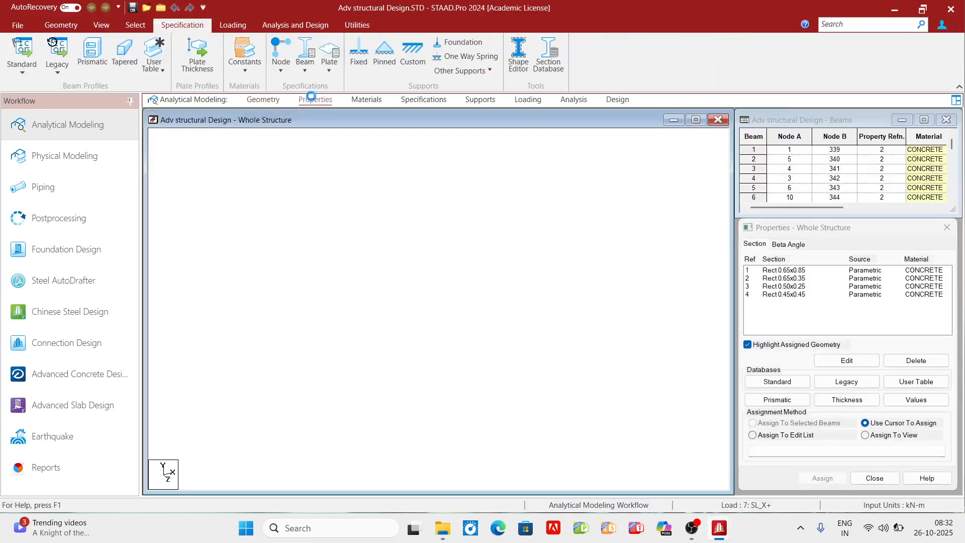
{"action": "left_click", "coordinate": [374, 100]}
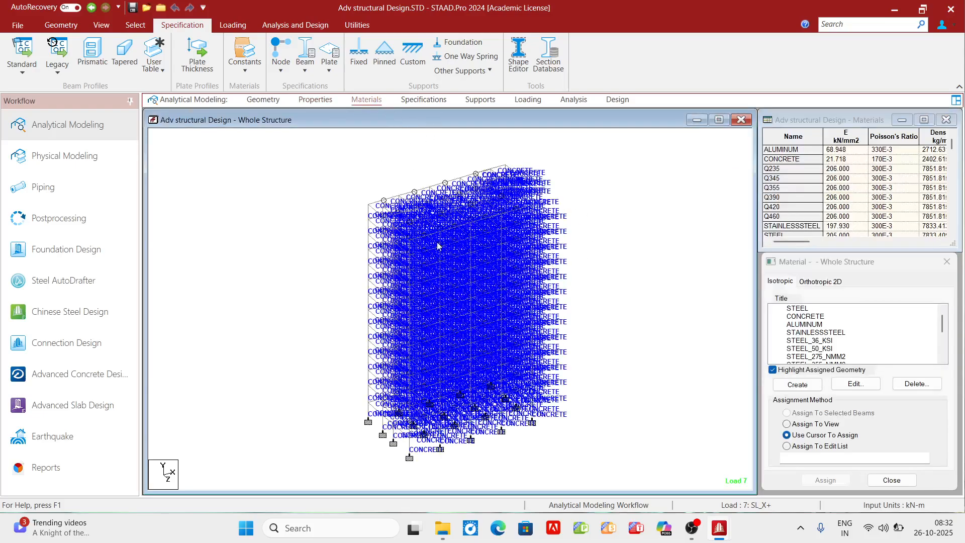
{"action": "left_click", "coordinate": [418, 101]}
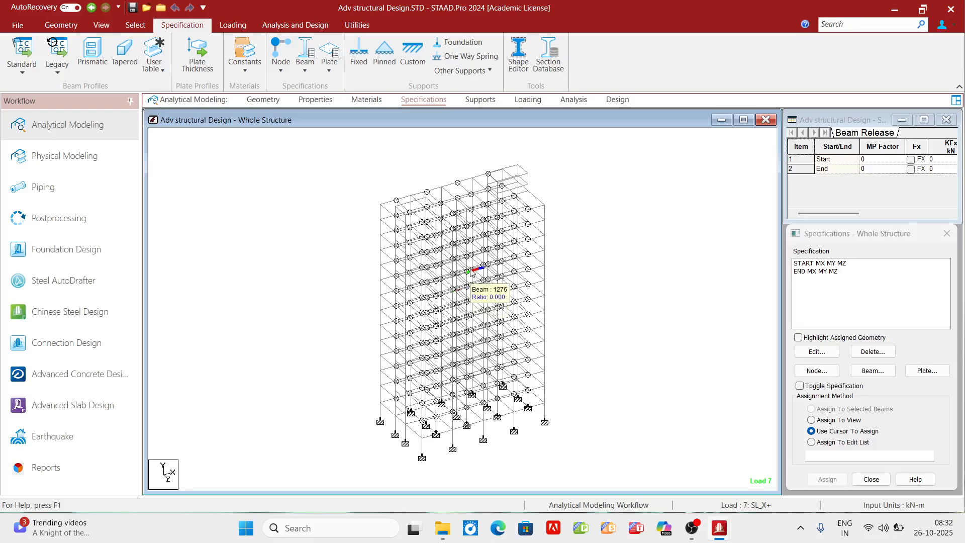
{"action": "left_click", "coordinate": [479, 100]}
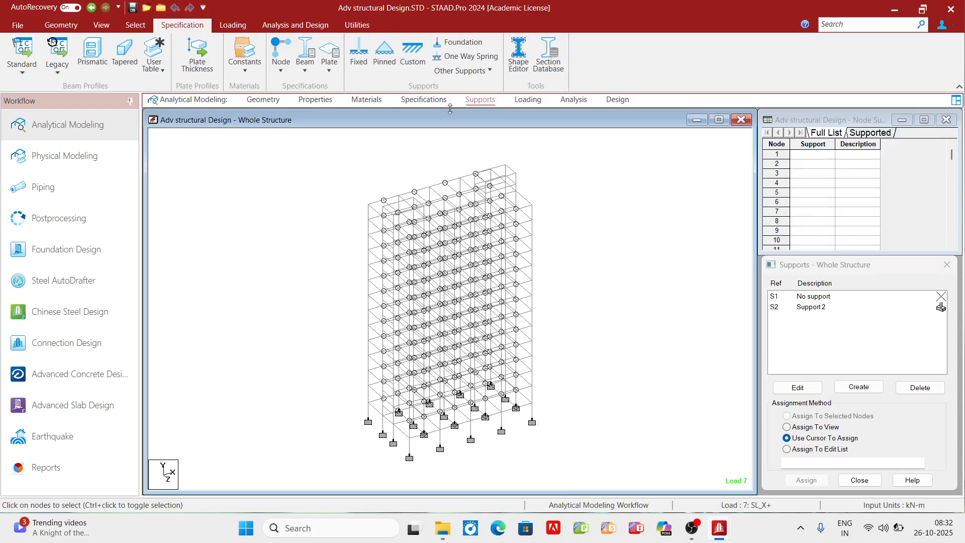
- Examine the Adv structural Design model's wind definition and its primary and combination load cases
{"action": "left_click", "coordinate": [529, 100]}
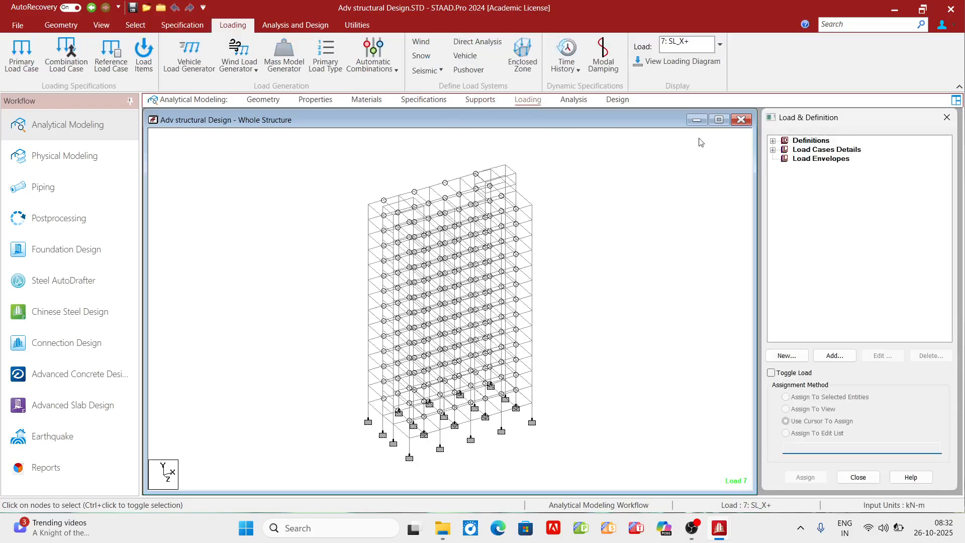
{"action": "left_click", "coordinate": [772, 140]}
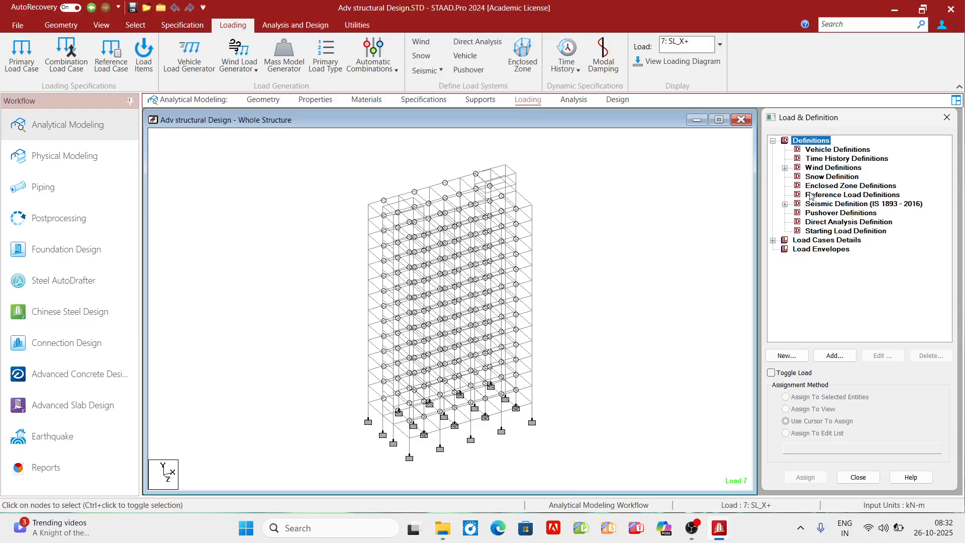
{"action": "left_click", "coordinate": [785, 168]}
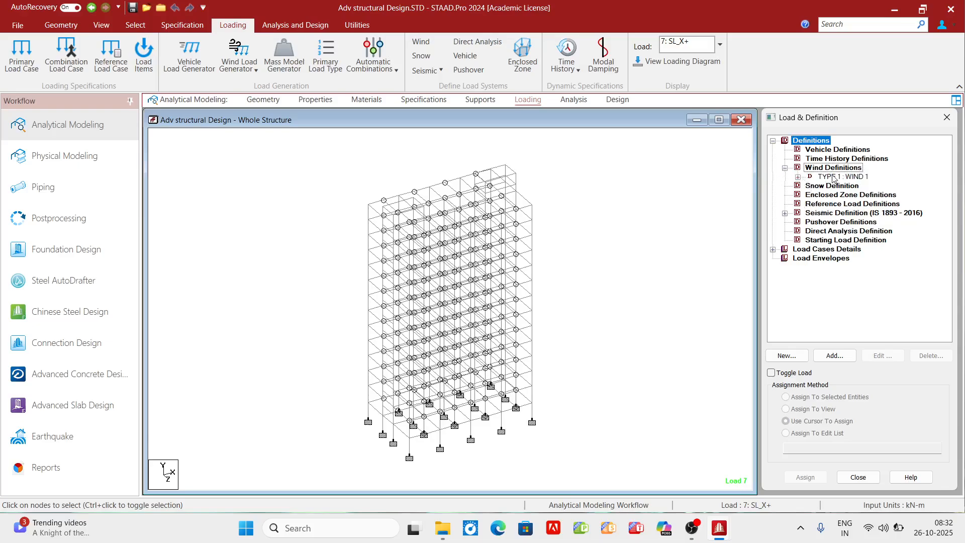
{"action": "left_click", "coordinate": [772, 250]}
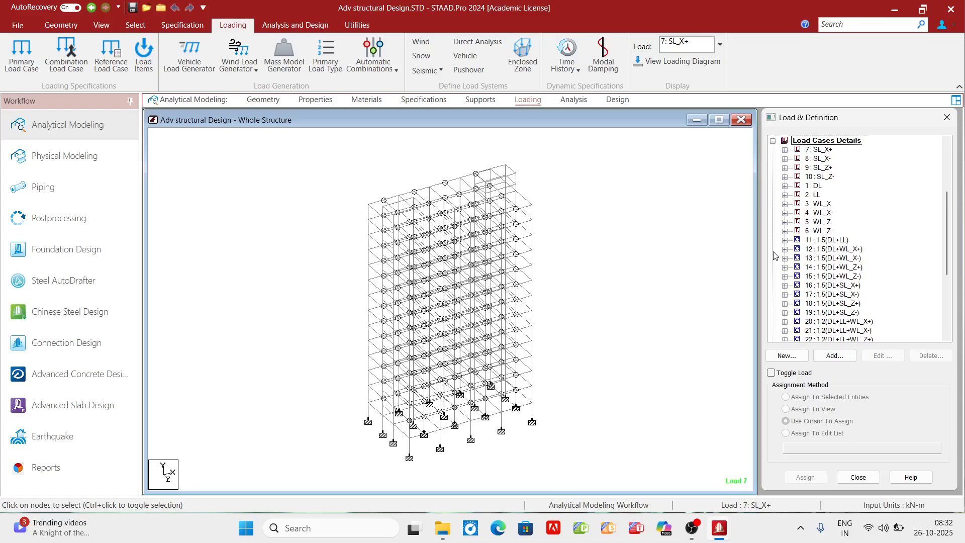
{"action": "scroll", "coordinate": [834, 241], "scroll_direction": "down", "scroll_amount": 2}
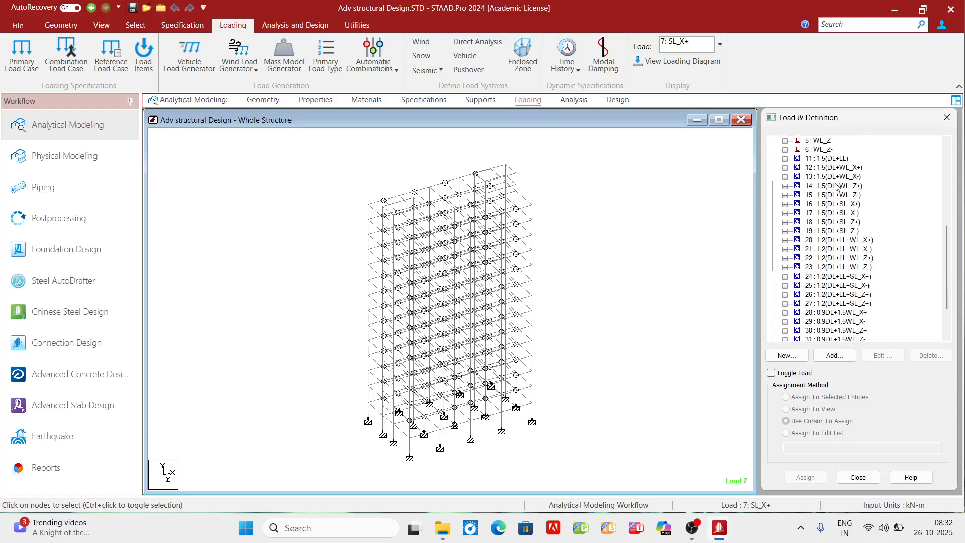
{"action": "scroll", "coordinate": [858, 237], "scroll_direction": "down", "scroll_amount": 2}
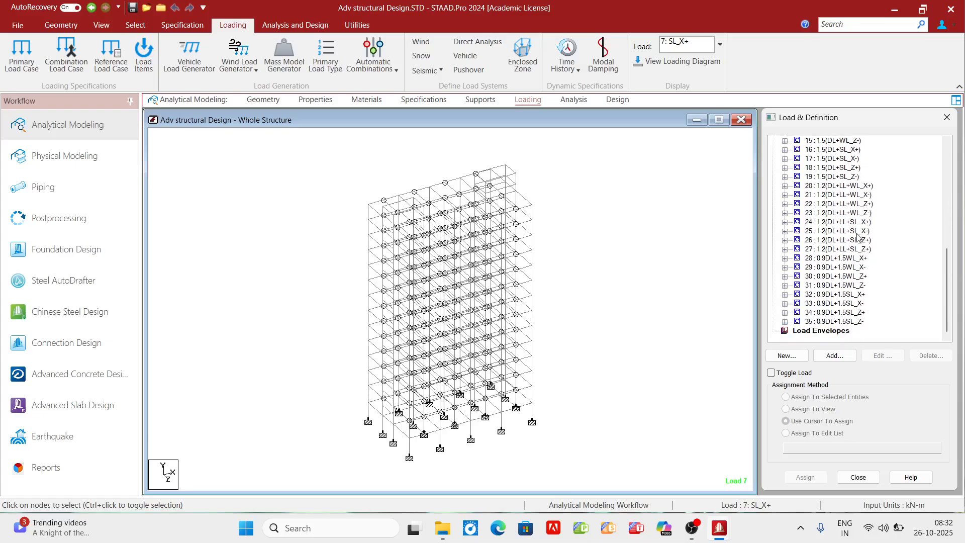
- Examine the Adv structural Design model's analysis commands and steel design settings
{"action": "left_click", "coordinate": [569, 101]}
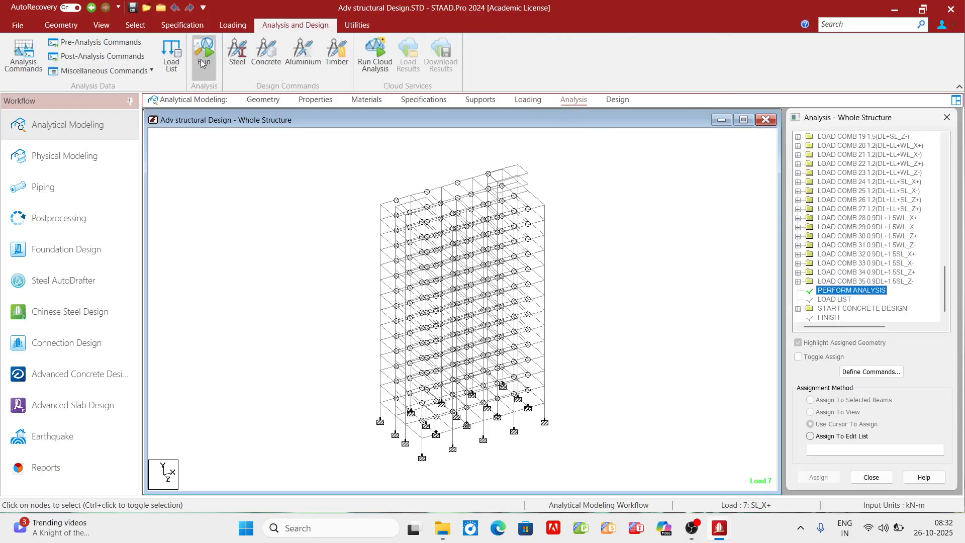
{"action": "left_click", "coordinate": [617, 99]}
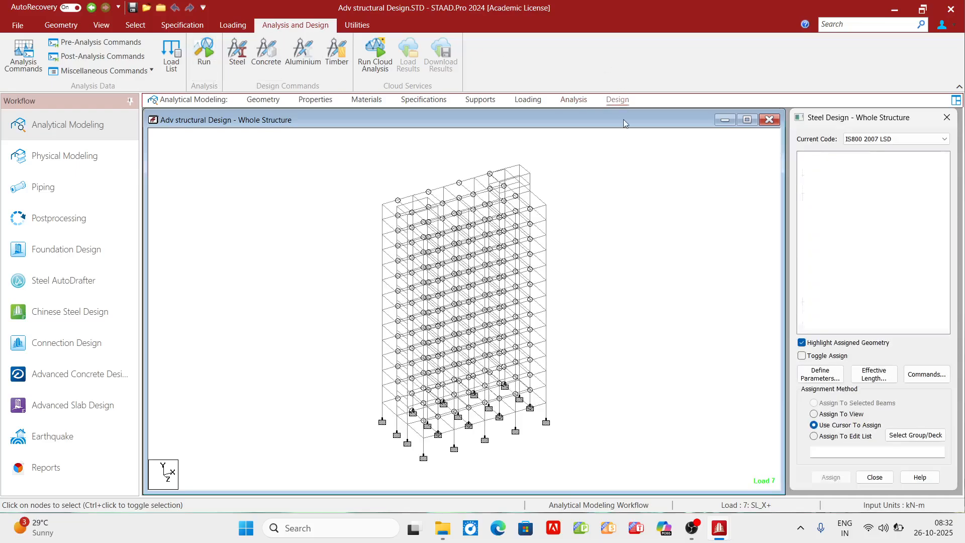
- Examine an upper-storey corner column's concrete design, deflection, shear and bending, loading and section properties, and clear the selection
{"action": "double_click", "coordinate": [547, 232]}
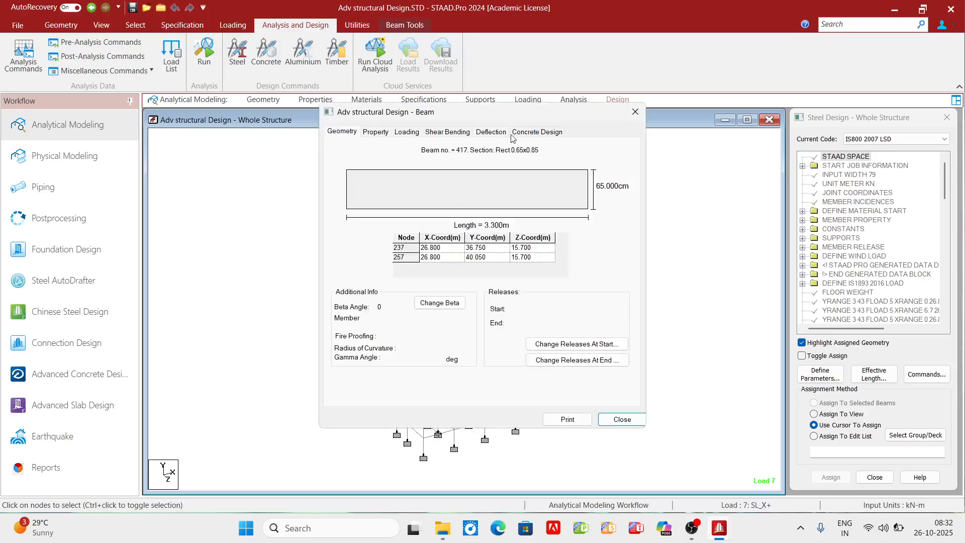
{"action": "left_click", "coordinate": [550, 130]}
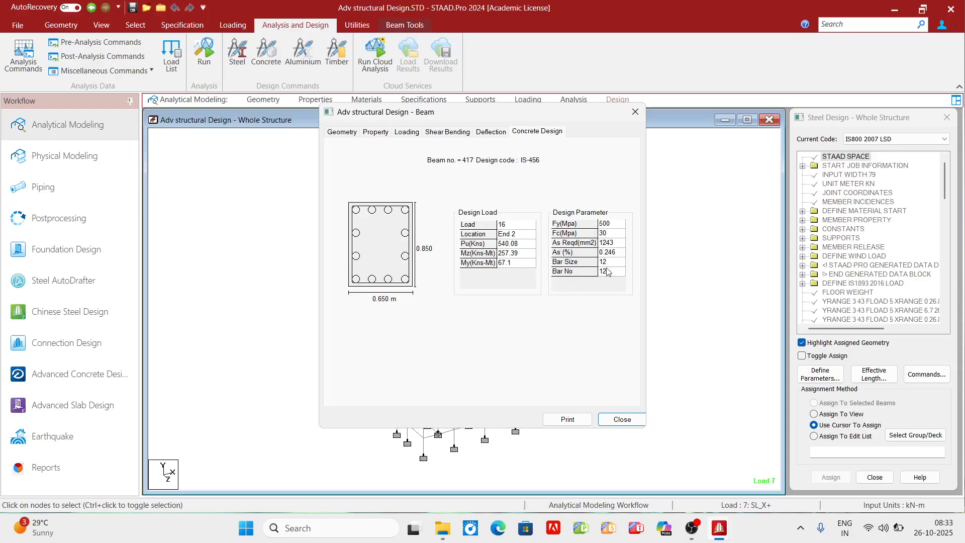
{"action": "left_click", "coordinate": [491, 133]}
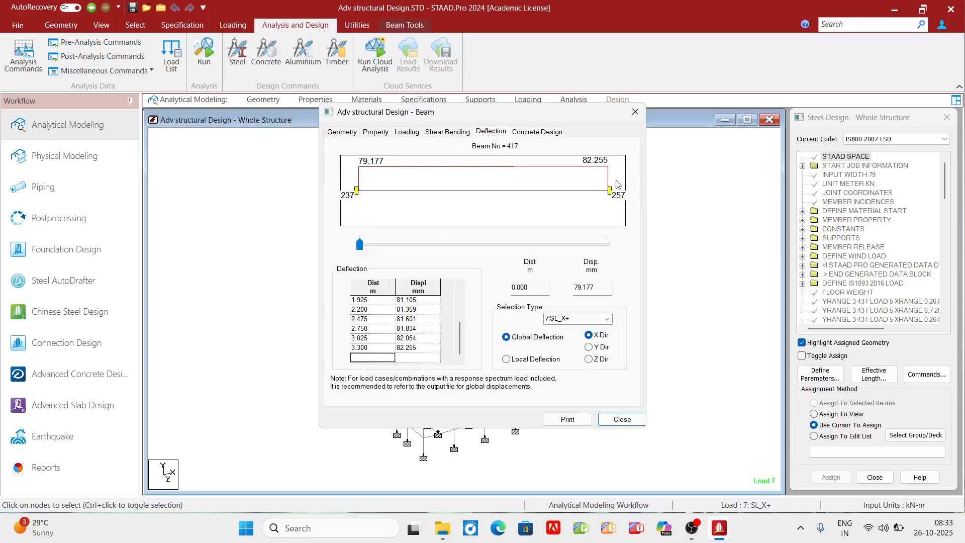
{"action": "left_click", "coordinate": [447, 133]}
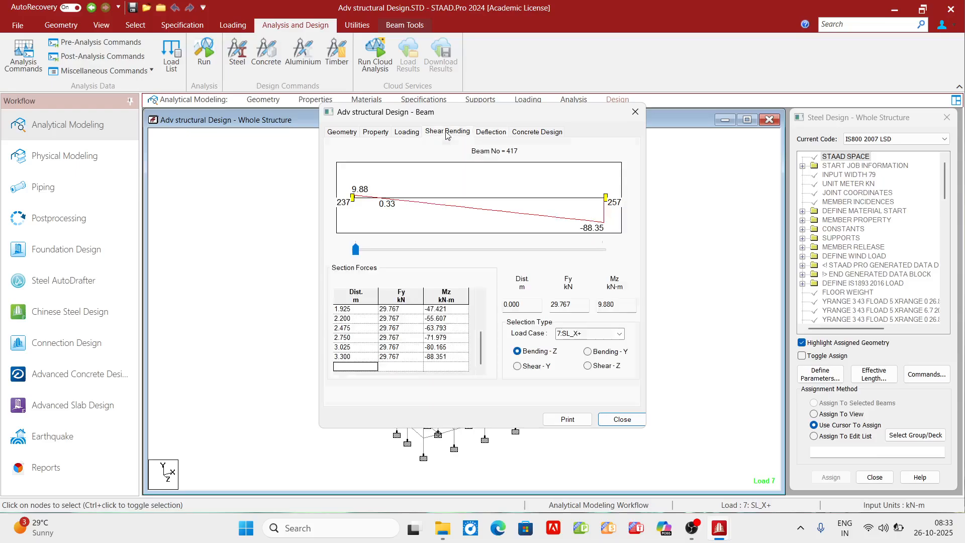
{"action": "left_click", "coordinate": [409, 134]}
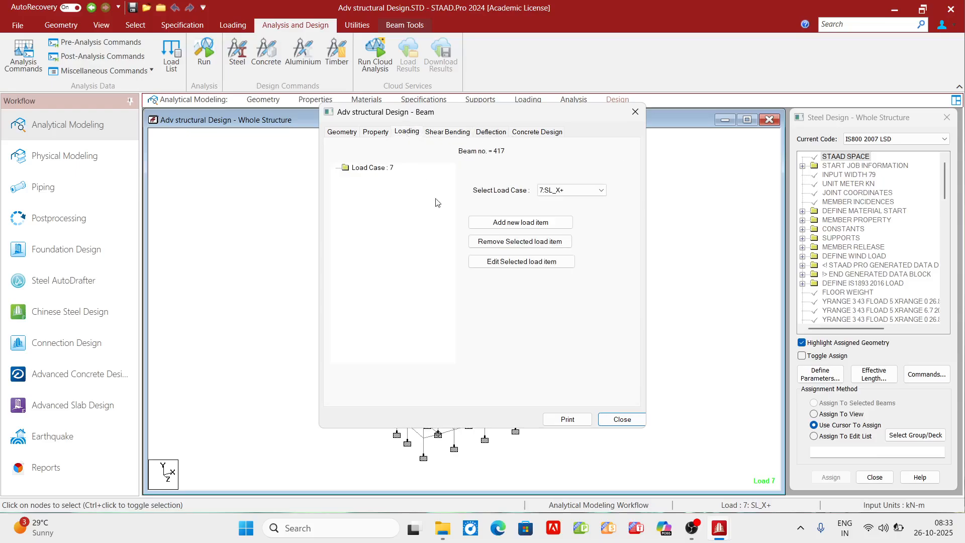
{"action": "left_click", "coordinate": [375, 132]}
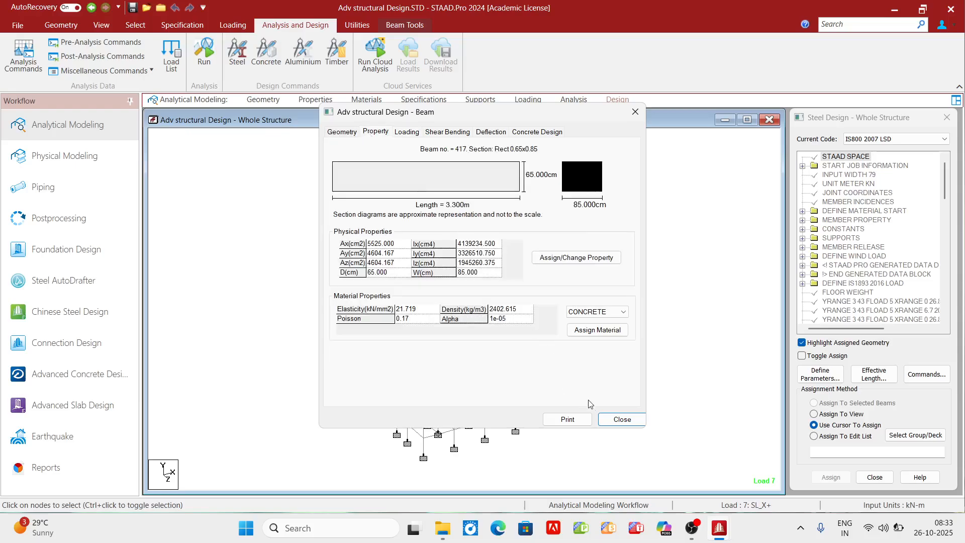
{"action": "left_click", "coordinate": [614, 420]}
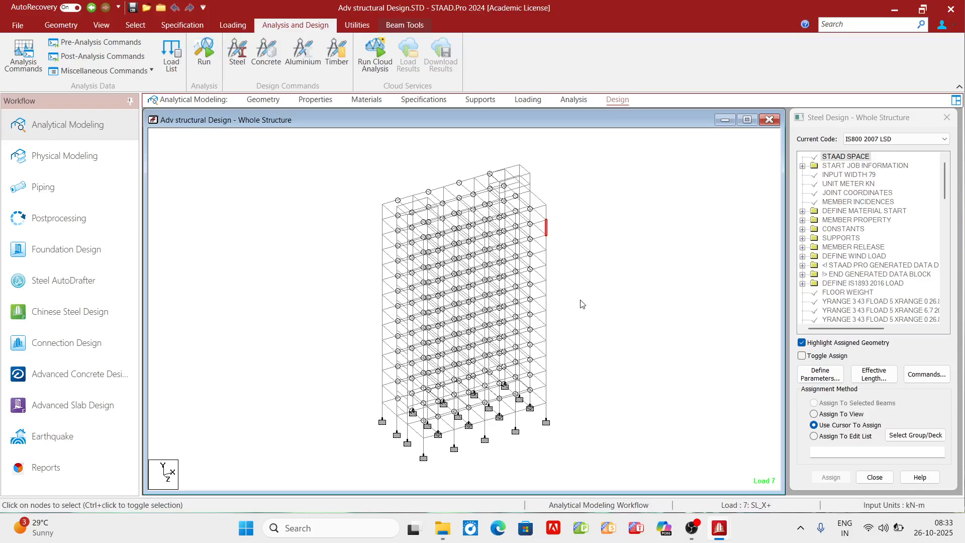
{"action": "left_click", "coordinate": [562, 238]}
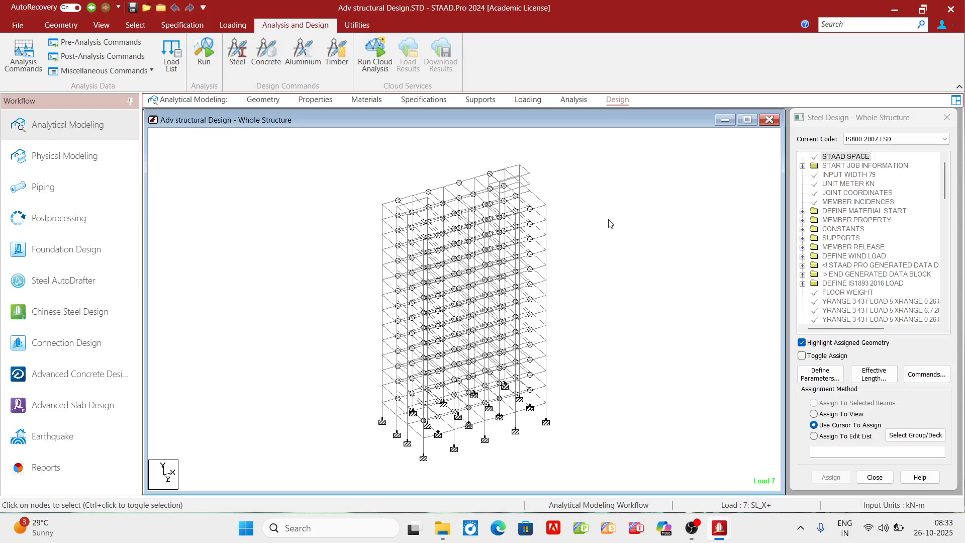